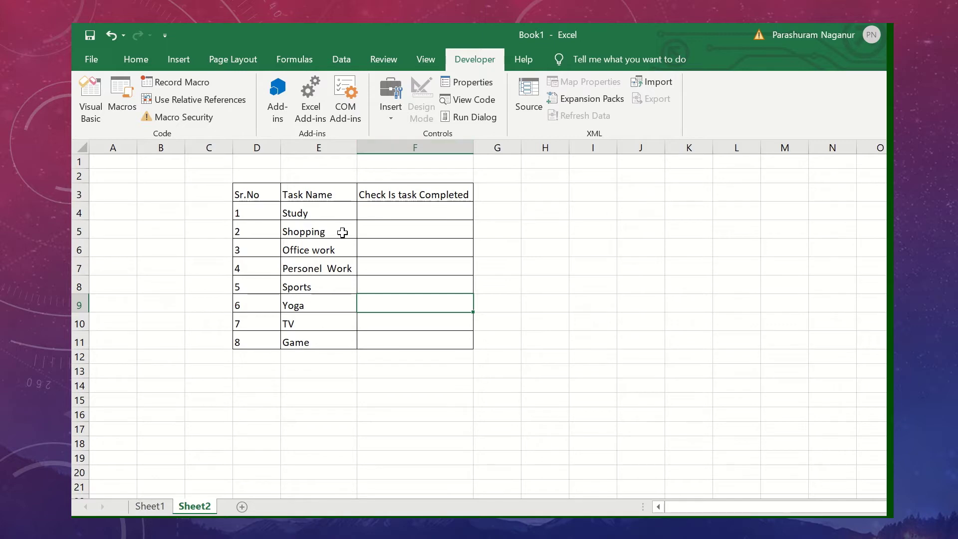
{"action": "left_click_drag", "start_coordinate": [252, 188], "coordinate": [449, 338]}
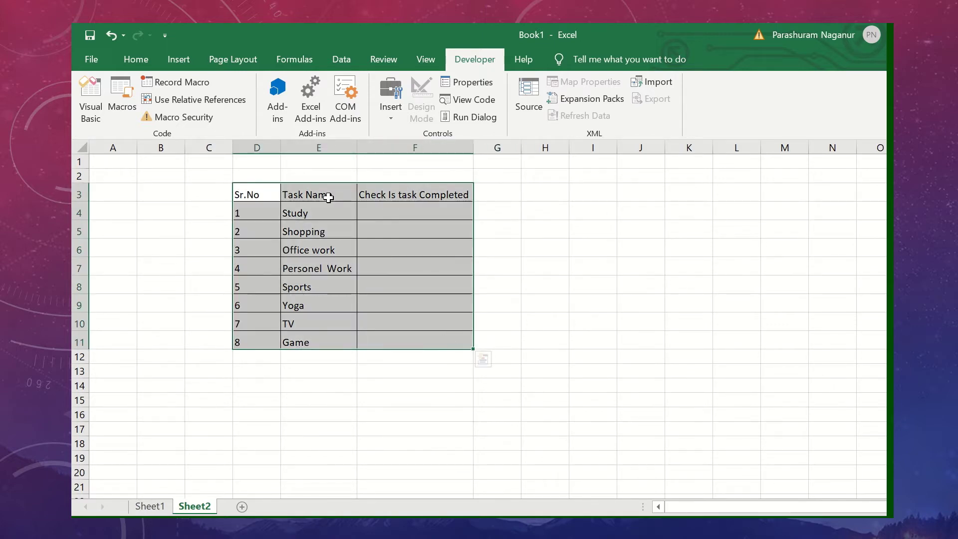
{"action": "left_click", "coordinate": [333, 214]}
{"action": "left_click", "coordinate": [338, 234]}
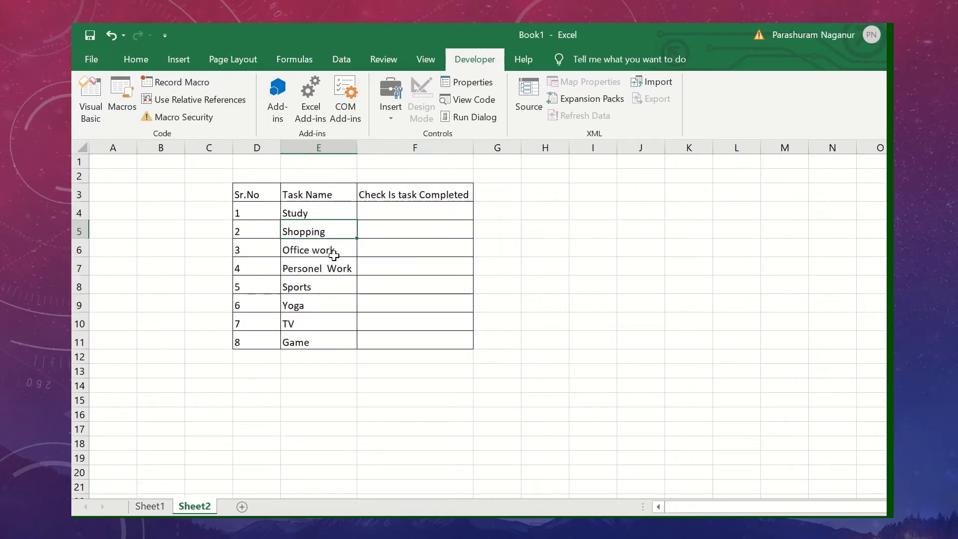
{"action": "left_click", "coordinate": [331, 252]}
{"action": "left_click", "coordinate": [329, 270]}
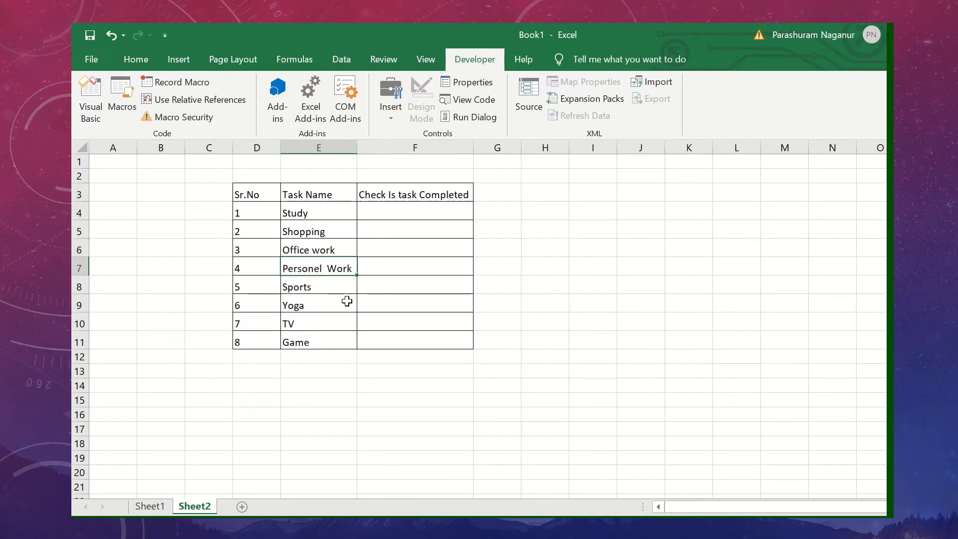
{"action": "left_click", "coordinate": [387, 197]}
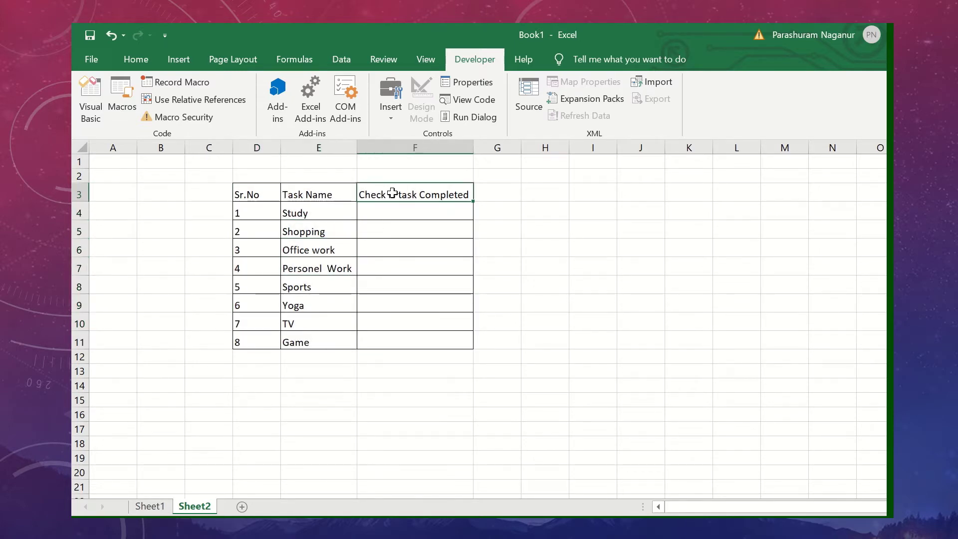
{"action": "left_click", "coordinate": [417, 209]}
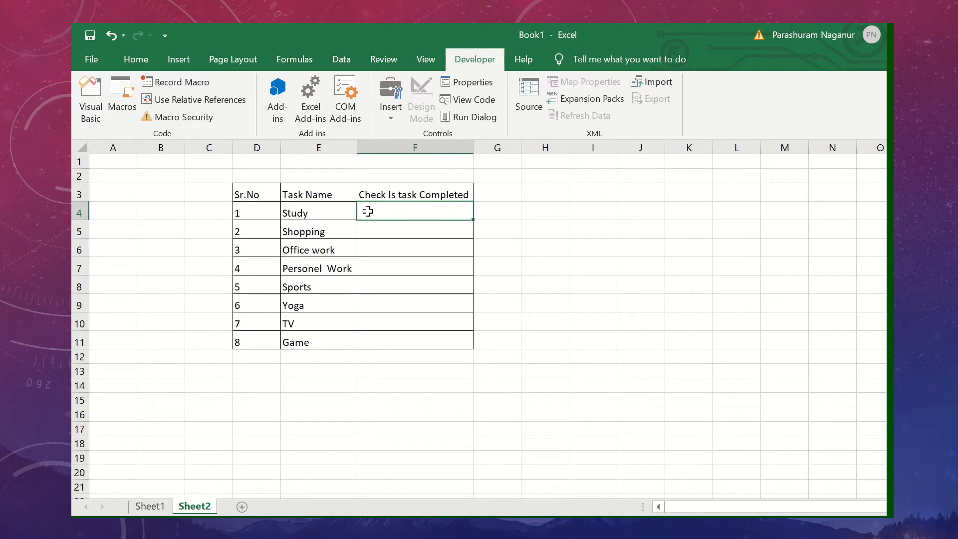
Step: Make sure the Developer tab is enabled among the main tabs in the ribbon customization options and confirm
{"action": "left_click", "coordinate": [84, 62]}
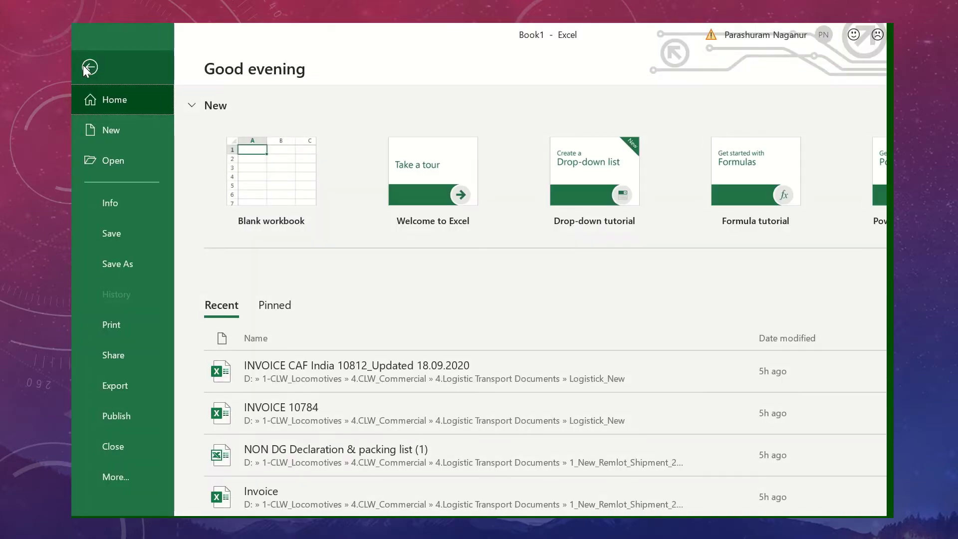
{"action": "left_click", "coordinate": [127, 479]}
{"action": "left_click", "coordinate": [202, 477]}
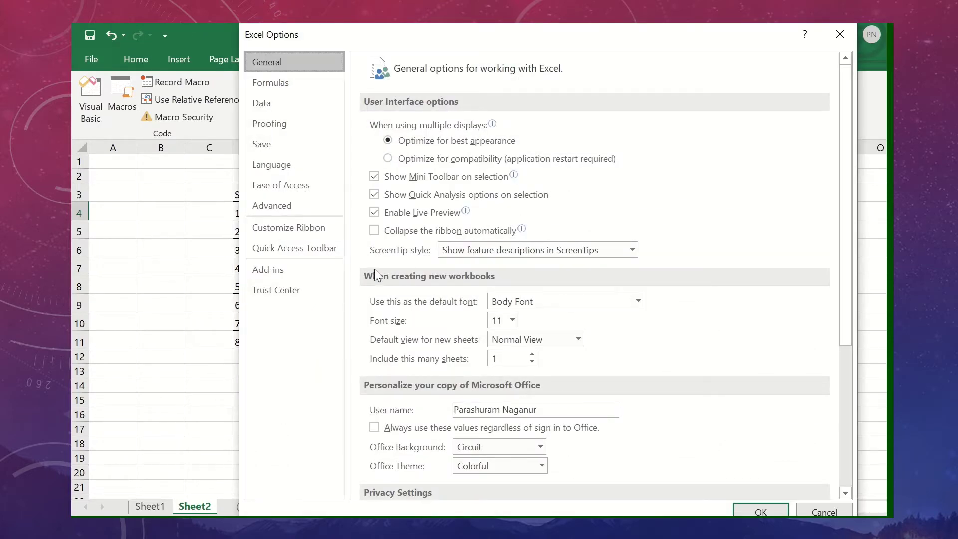
{"action": "left_click", "coordinate": [305, 228]}
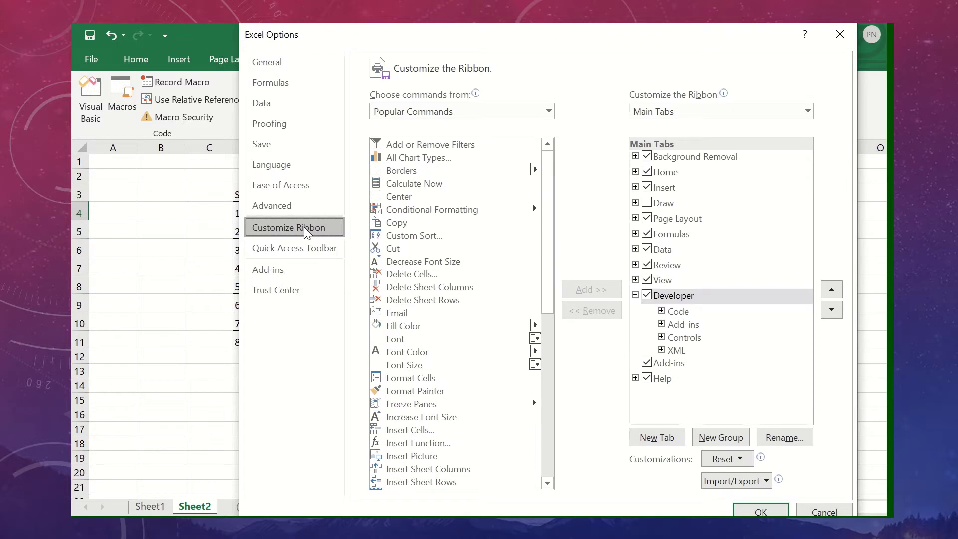
{"action": "left_click", "coordinate": [636, 296]}
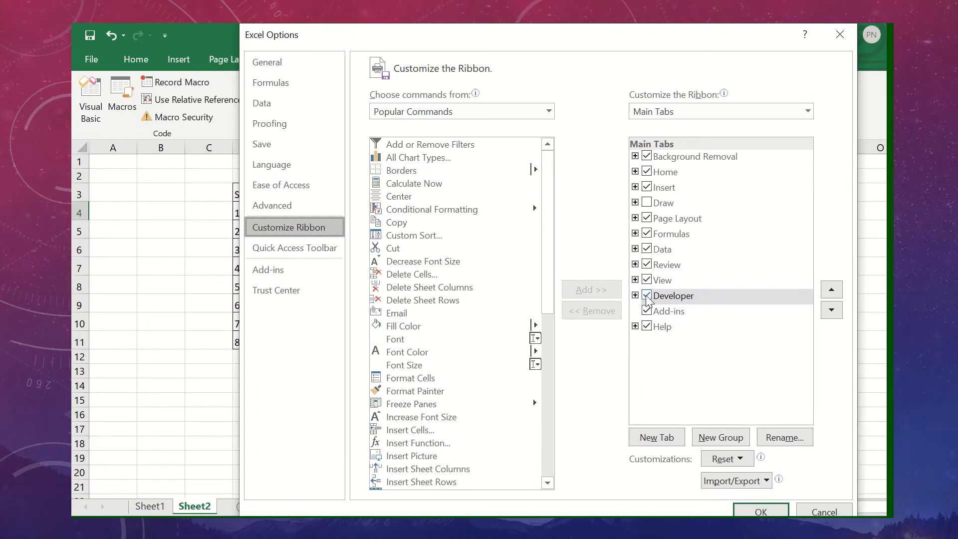
{"action": "left_click", "coordinate": [648, 297]}
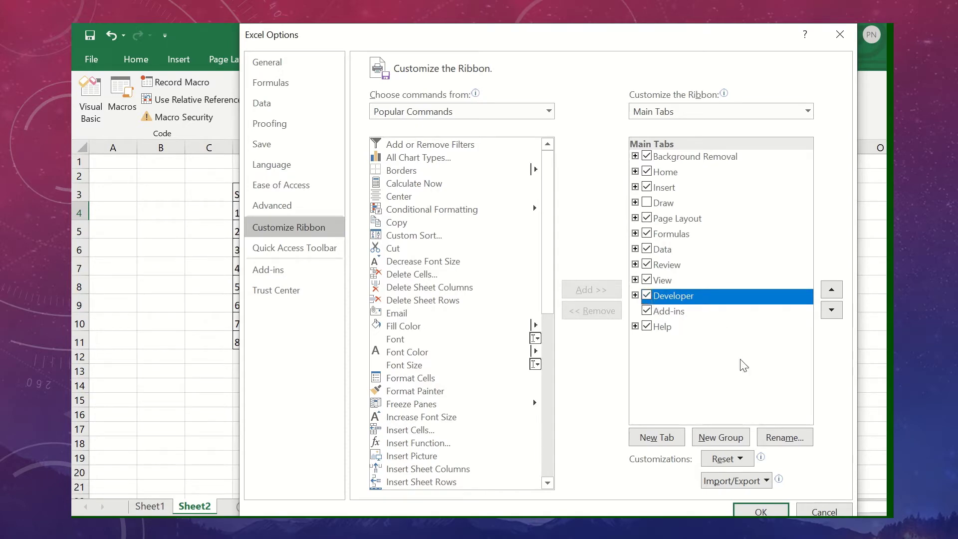
{"action": "left_click", "coordinate": [761, 511]}
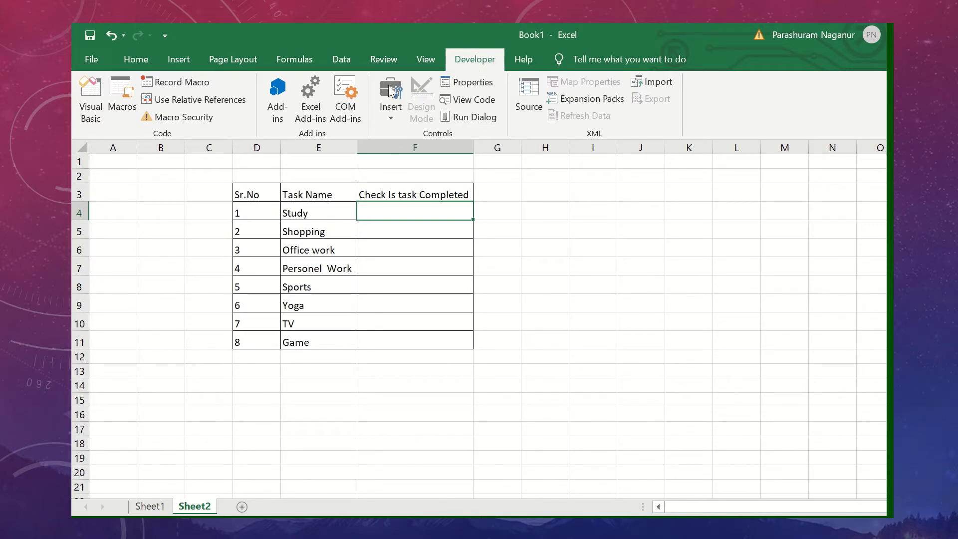
Step: Insert a form-control check box in cell F4 of the Study row and widen it to fit its label
{"action": "left_click", "coordinate": [388, 122]}
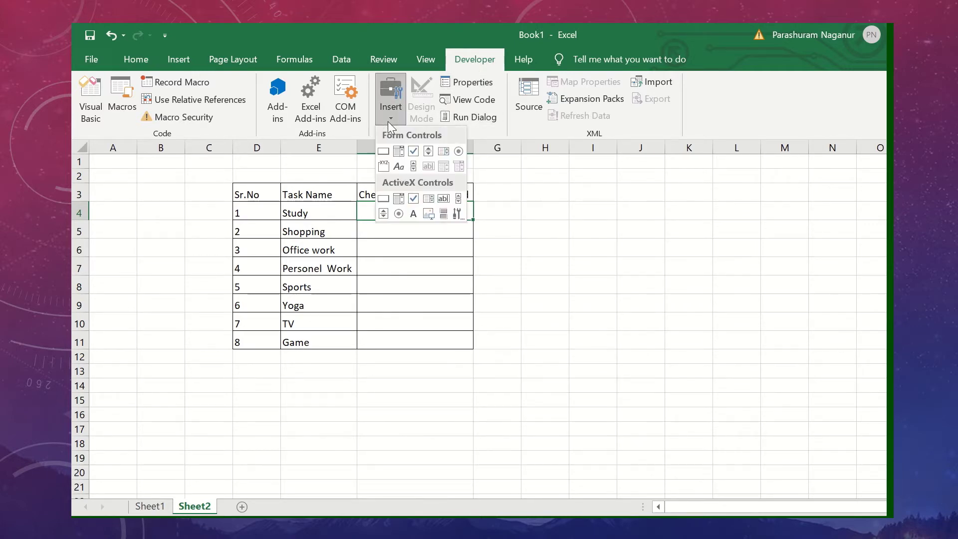
{"action": "left_click", "coordinate": [410, 152]}
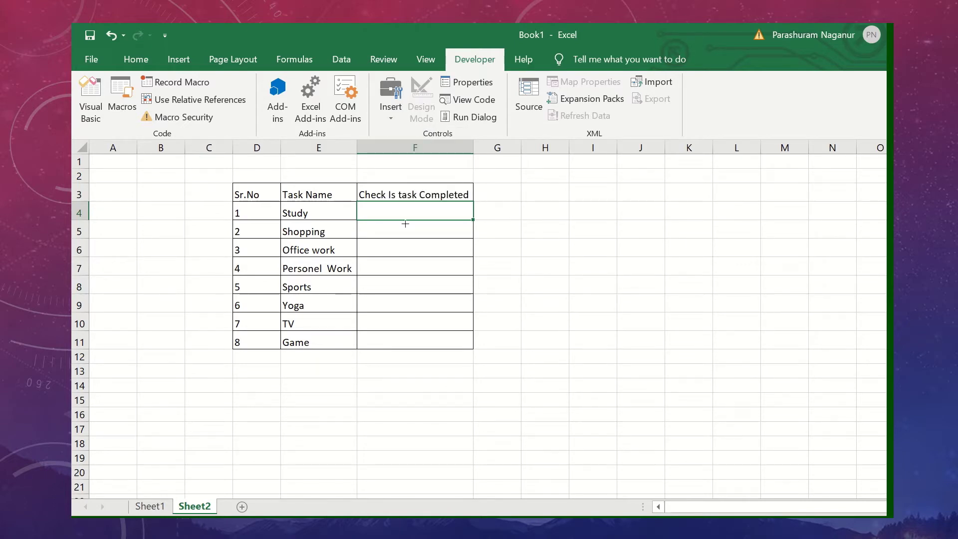
{"action": "mouse_move", "coordinate": [380, 206]}
{"action": "left_mouse_down"}
{"action": "mouse_move", "coordinate": [425, 216]}
{"action": "mouse_move", "coordinate": [367, 200]}
{"action": "left_mouse_up"}
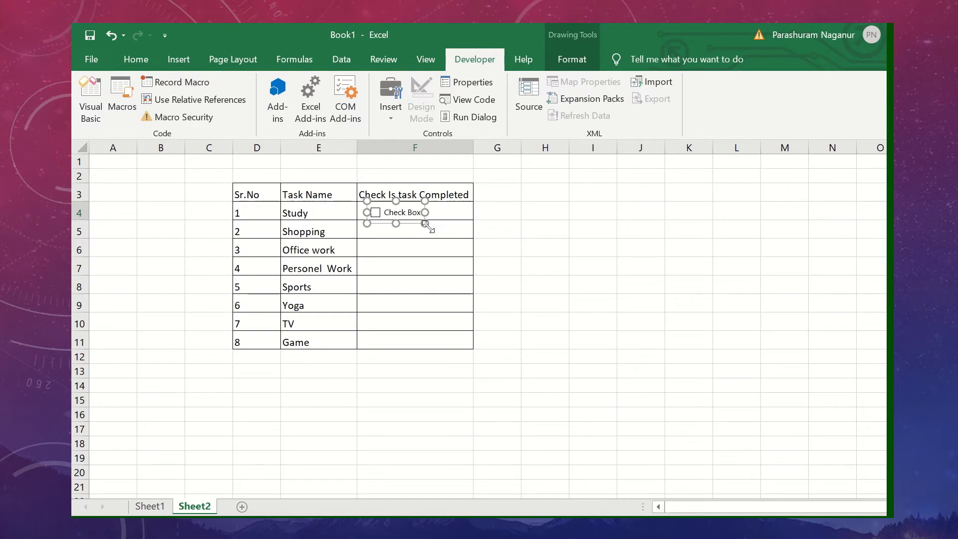
{"action": "left_click_drag", "start_coordinate": [428, 225], "coordinate": [445, 226]}
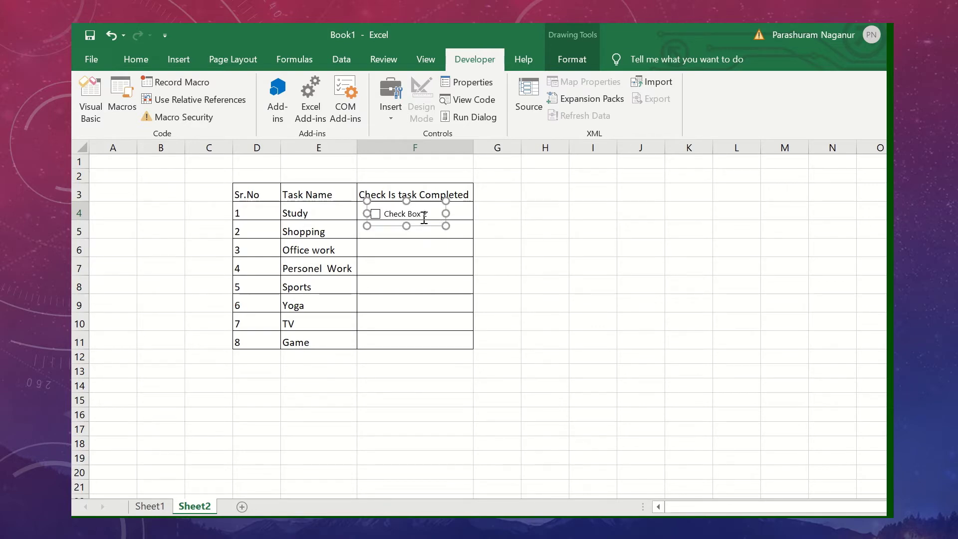
{"action": "left_click", "coordinate": [505, 224]}
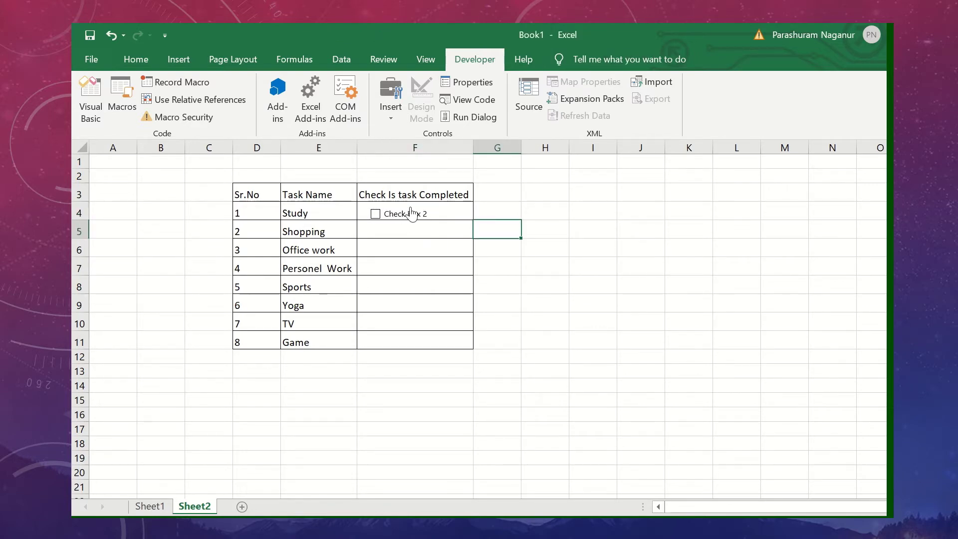
Step: Set the Study row check box's value to Checked in its control formatting, and clear it again on the sheet
{"action": "left_click", "coordinate": [402, 215]}
{"action": "left_click", "coordinate": [375, 217]}
{"action": "right_click", "coordinate": [409, 206]}
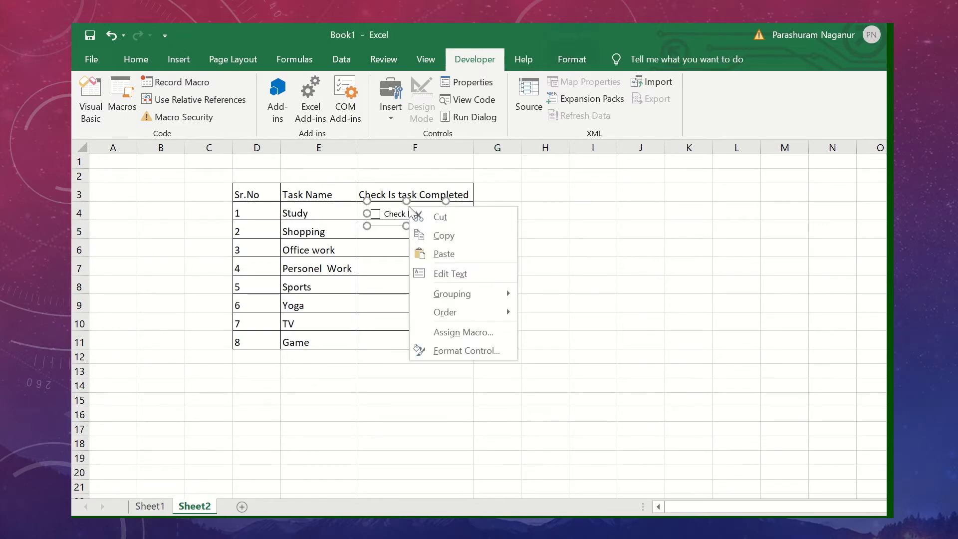
{"action": "left_click", "coordinate": [493, 350]}
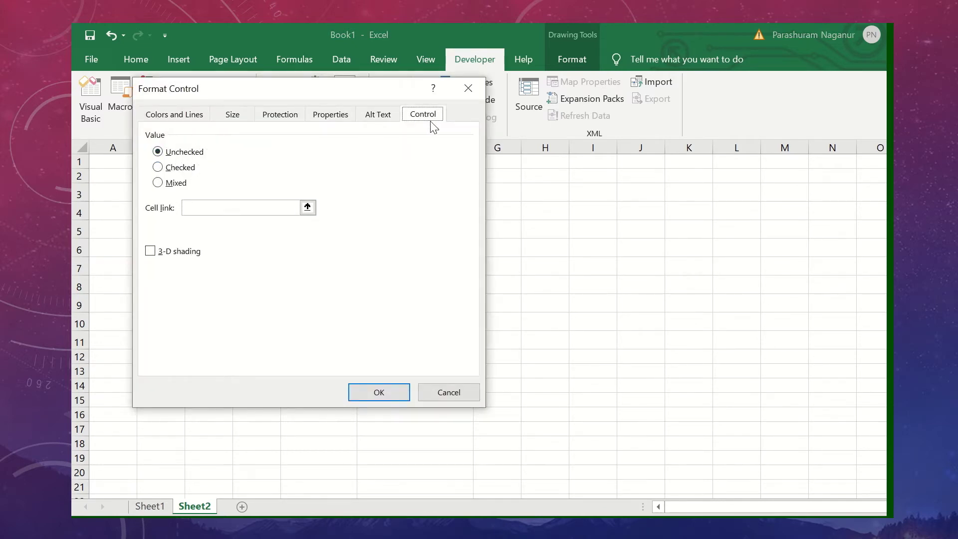
{"action": "left_click", "coordinate": [194, 170]}
{"action": "left_click", "coordinate": [374, 392]}
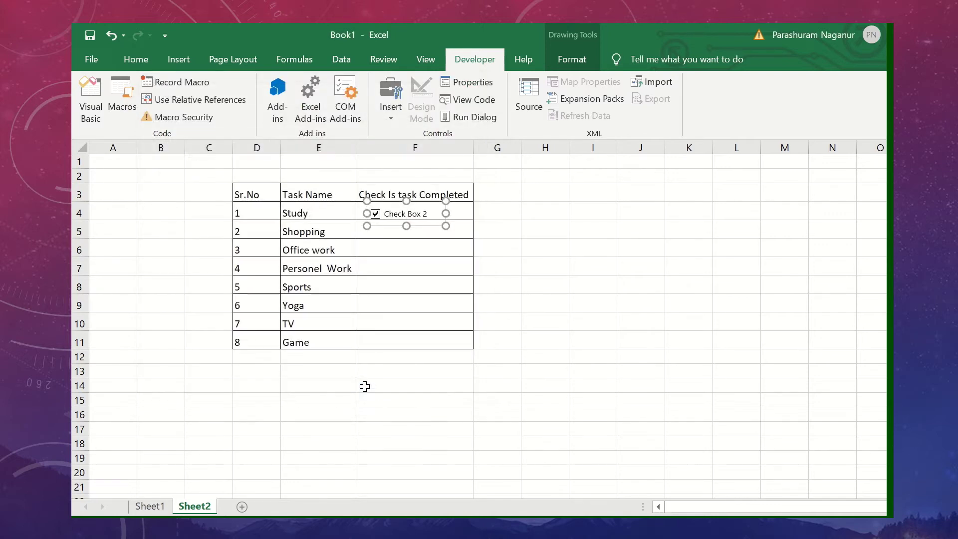
{"action": "left_click", "coordinate": [388, 234]}
{"action": "left_click", "coordinate": [377, 217]}
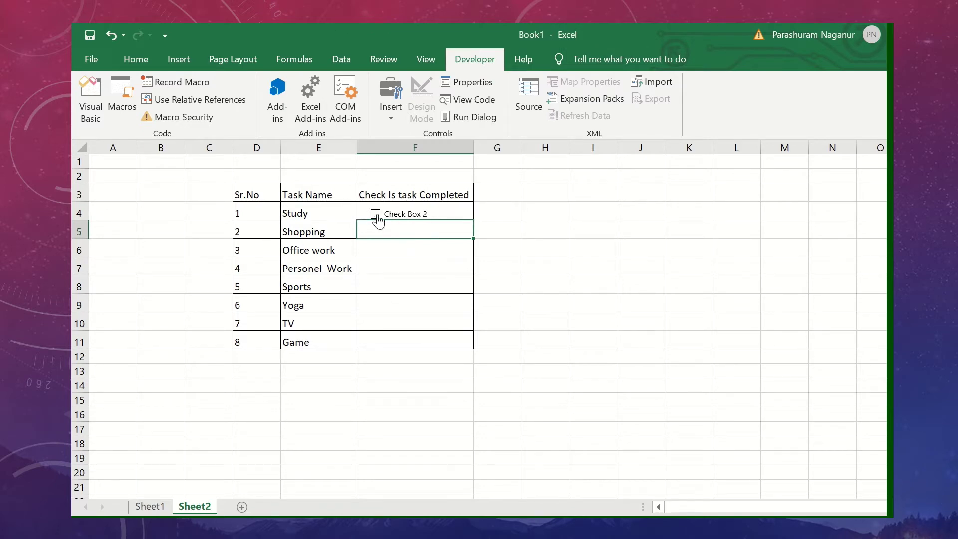
Step: Fill cell F4 behind the check box with a medium light blue background colour
{"action": "left_click", "coordinate": [435, 218]}
{"action": "left_click", "coordinate": [449, 212]}
{"action": "right_click", "coordinate": [455, 210]}
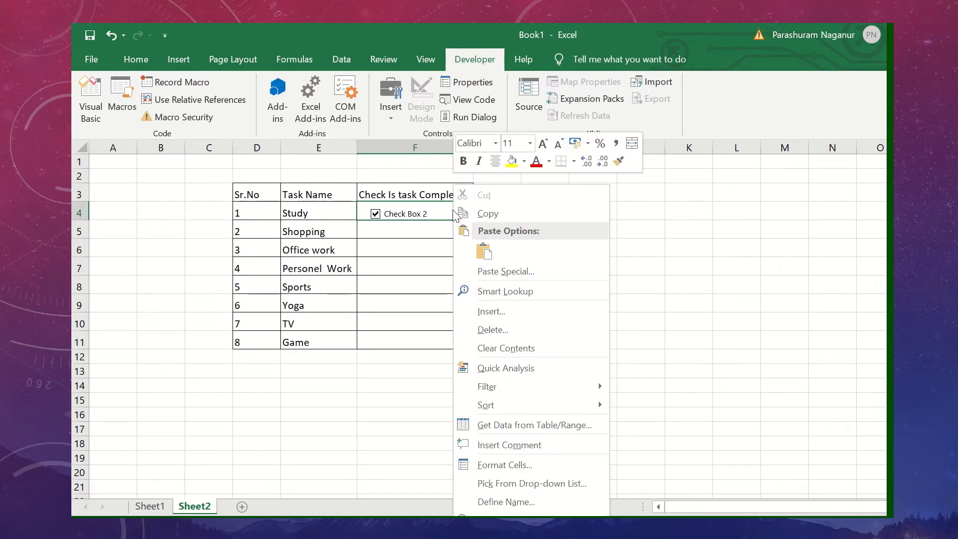
{"action": "left_click", "coordinate": [507, 466]}
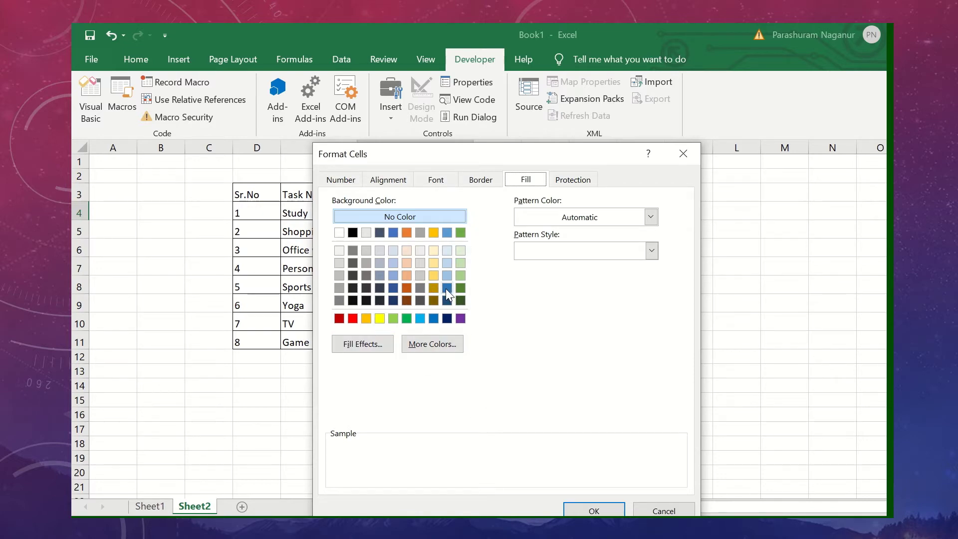
{"action": "left_click", "coordinate": [393, 276]}
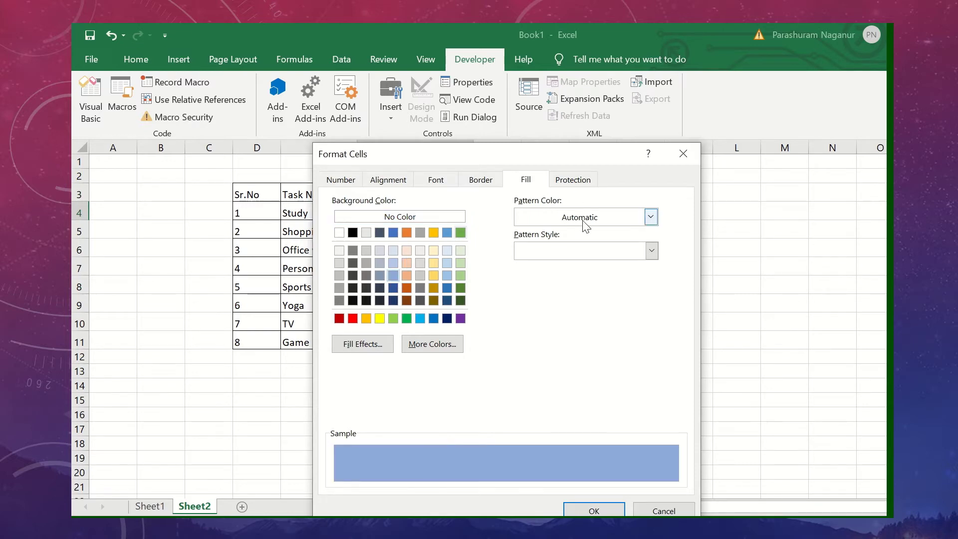
{"action": "left_click", "coordinate": [601, 510]}
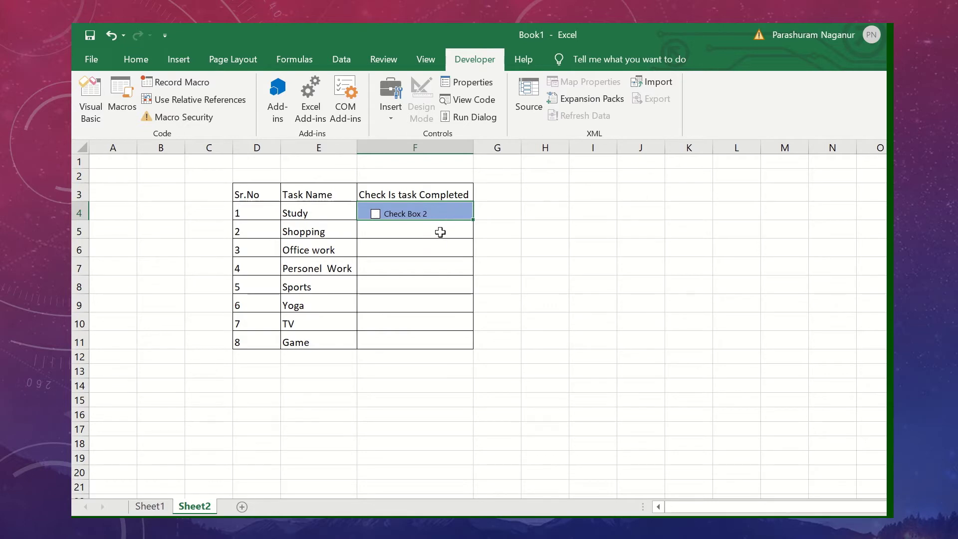
Step: Set the value of the Study row's check box to Checked in its Format Control settings
{"action": "right_click", "coordinate": [402, 212]}
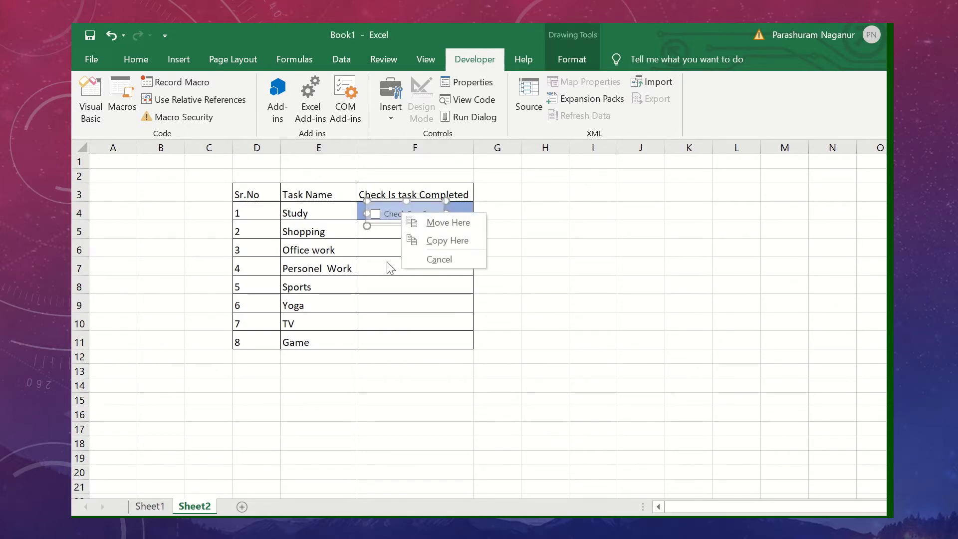
{"action": "left_click", "coordinate": [388, 263]}
{"action": "right_click", "coordinate": [396, 213]}
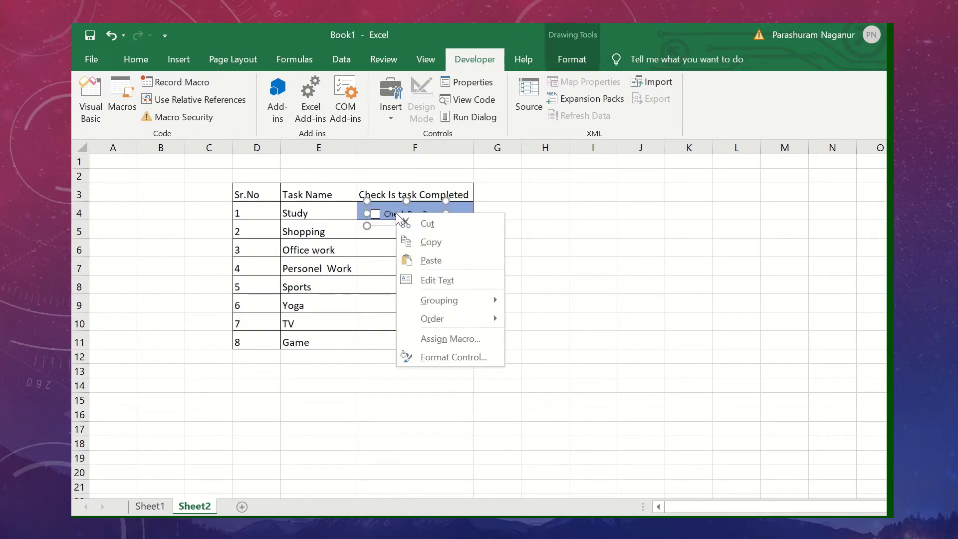
{"action": "left_click", "coordinate": [434, 355]}
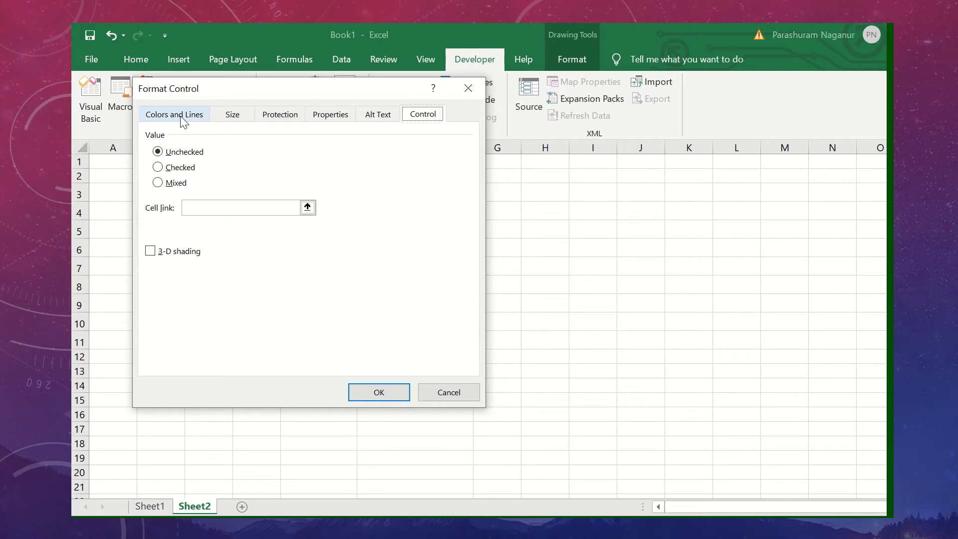
{"action": "left_click", "coordinate": [179, 170]}
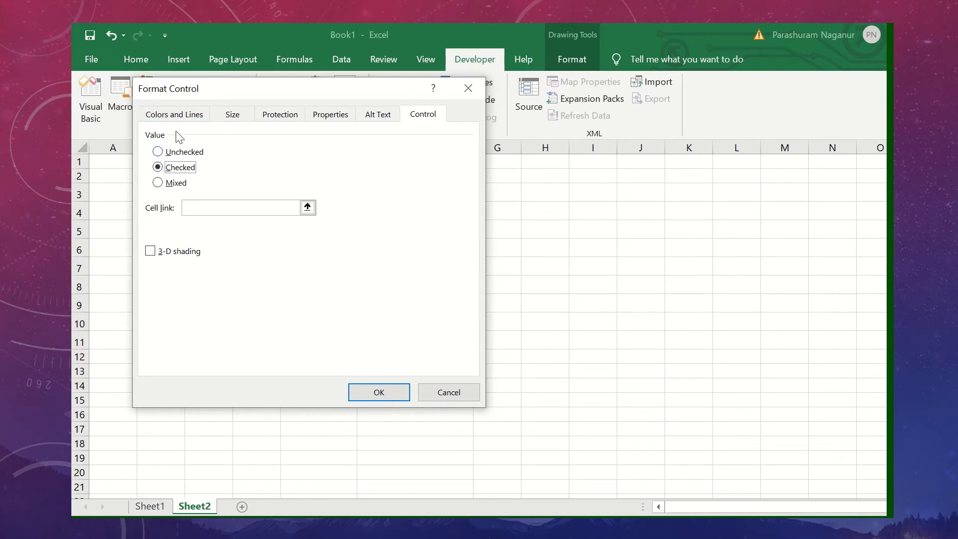
Step: Give the Study row's check box a solid bright green outline with a 2.25 pt line style
{"action": "left_click", "coordinate": [183, 118]}
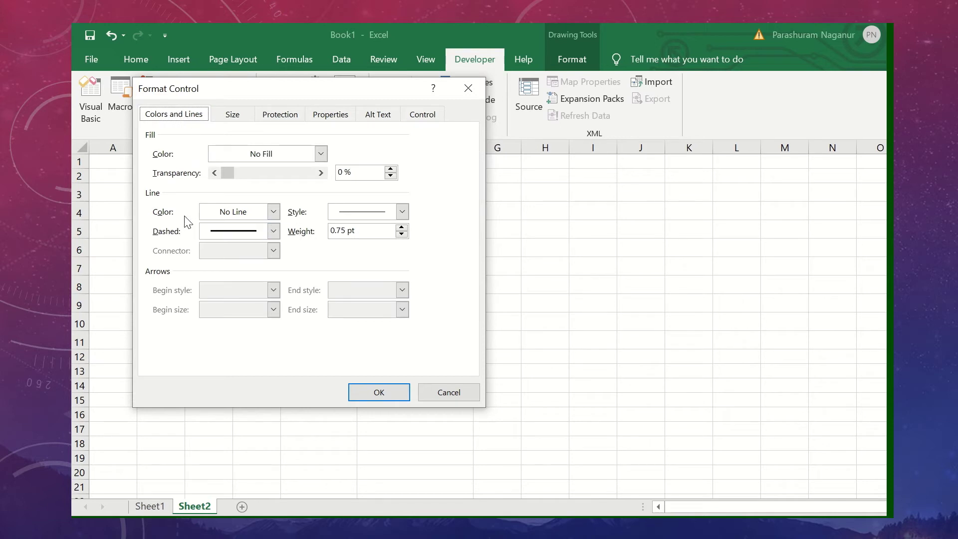
{"action": "left_click", "coordinate": [249, 214]}
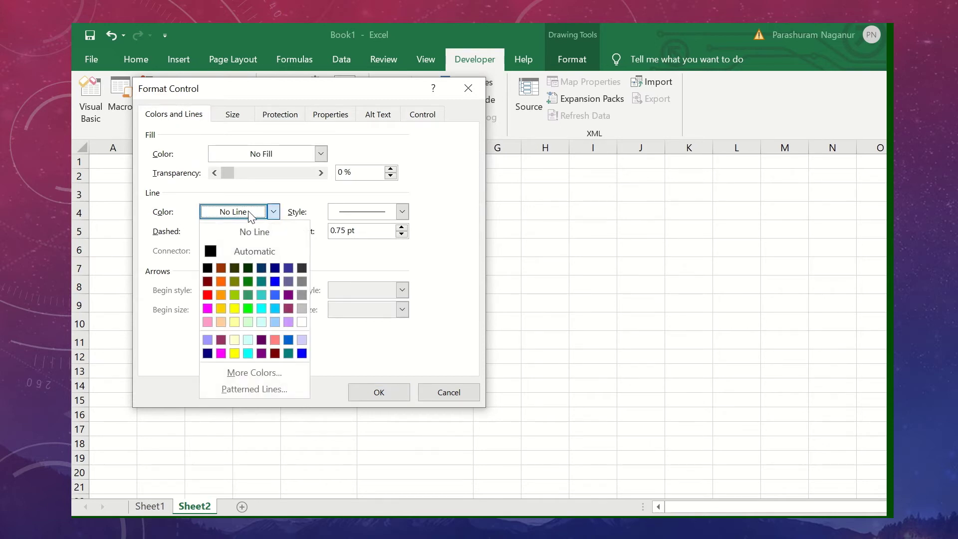
{"action": "left_click", "coordinate": [248, 308]}
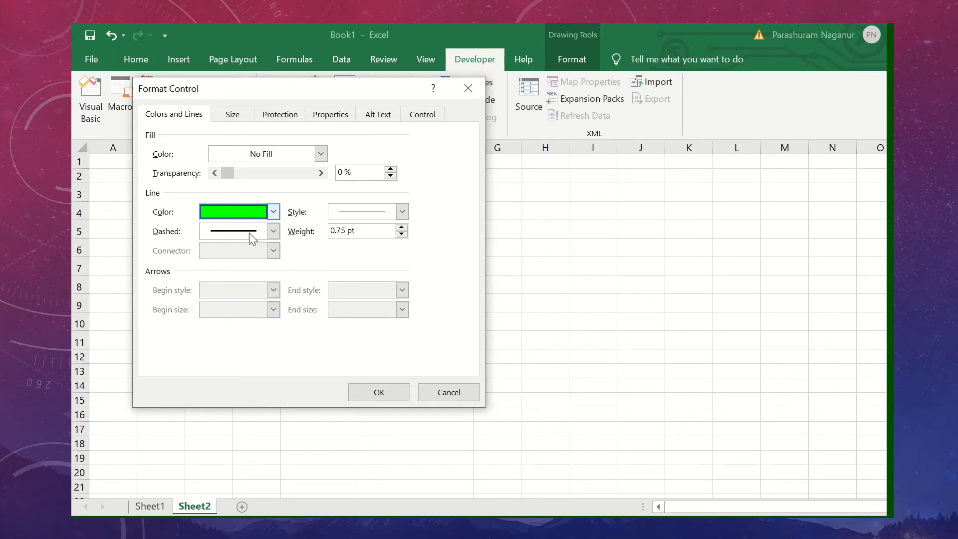
{"action": "left_click", "coordinate": [273, 231]}
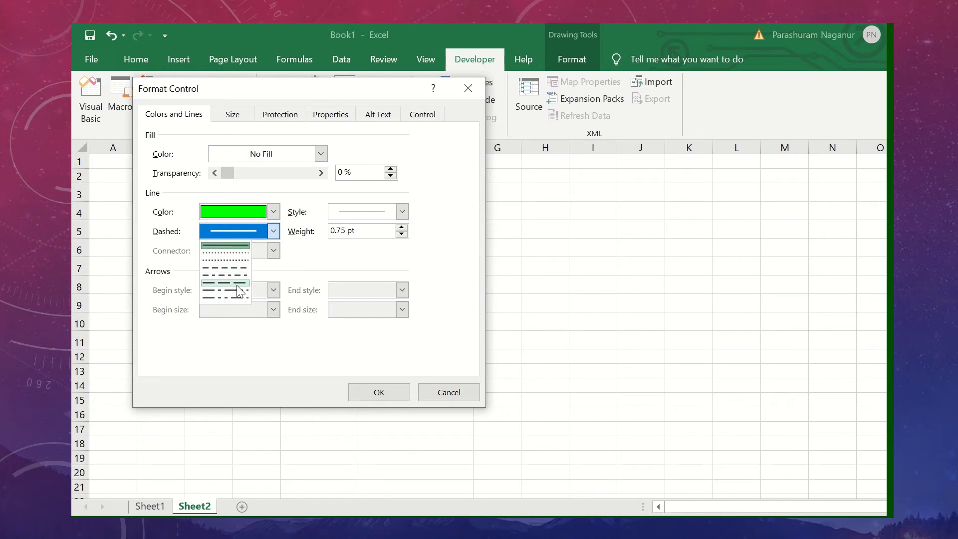
{"action": "left_click", "coordinate": [249, 232]}
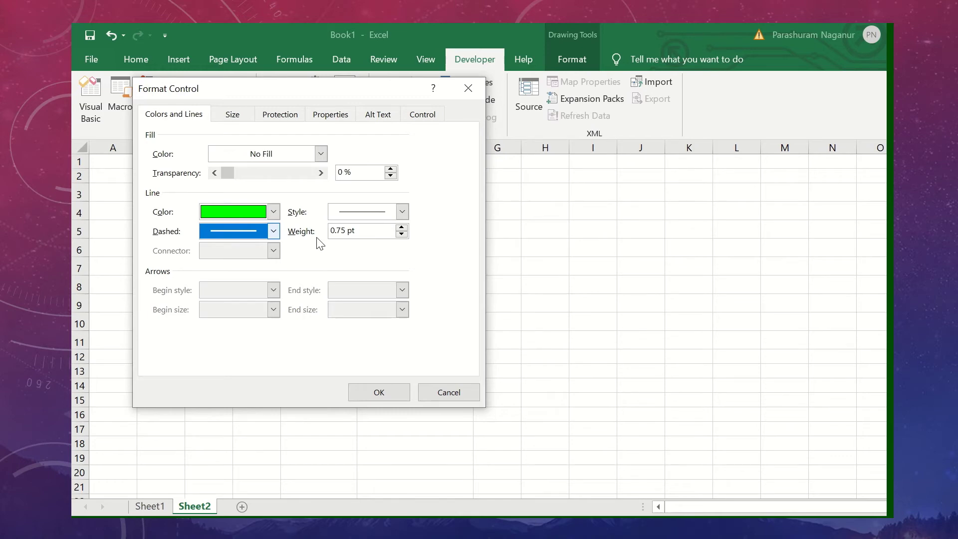
{"action": "left_click", "coordinate": [402, 227]}
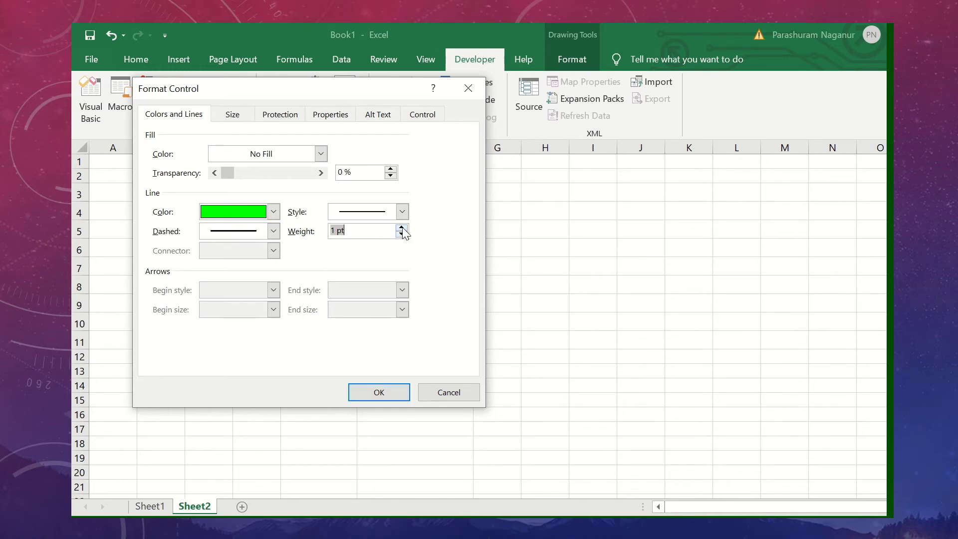
{"action": "left_click", "coordinate": [403, 211]}
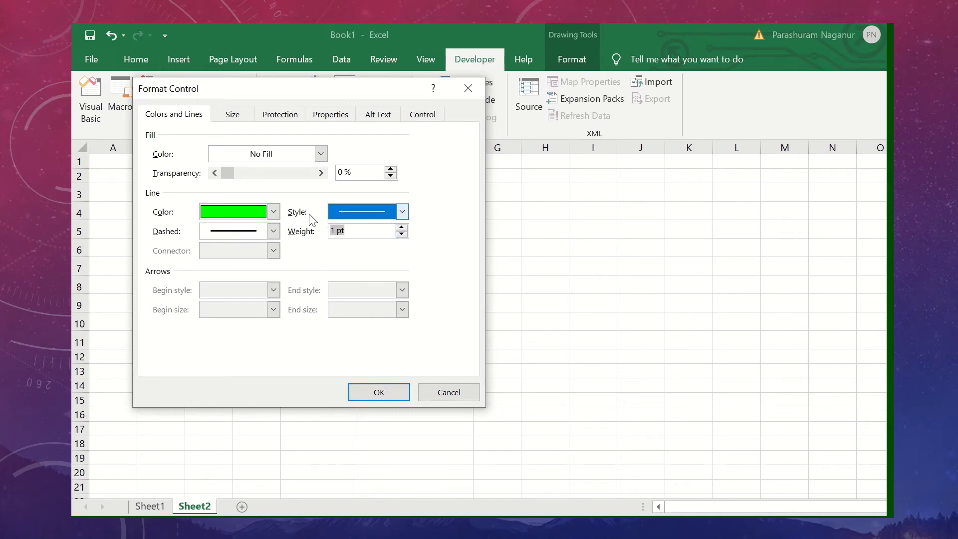
{"action": "left_click", "coordinate": [403, 211]}
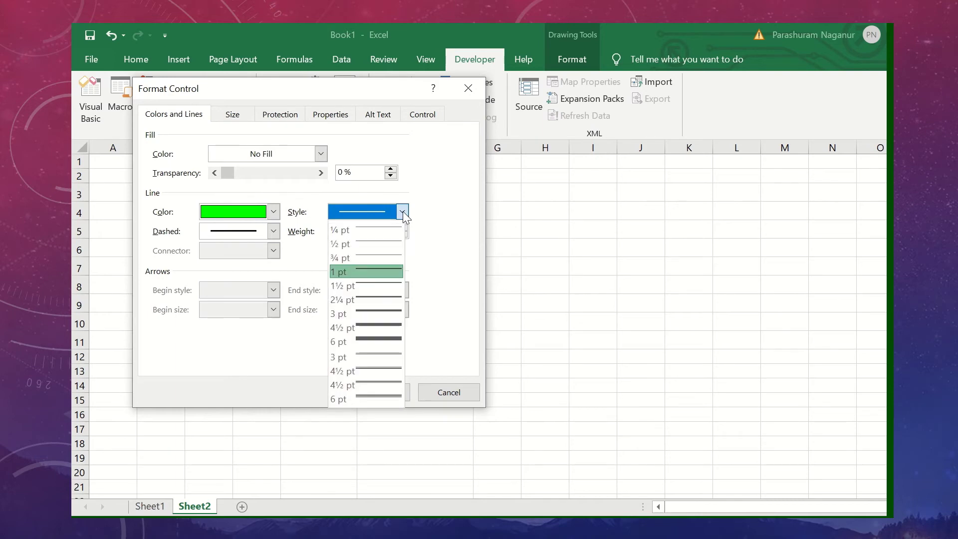
{"action": "left_click", "coordinate": [384, 297]}
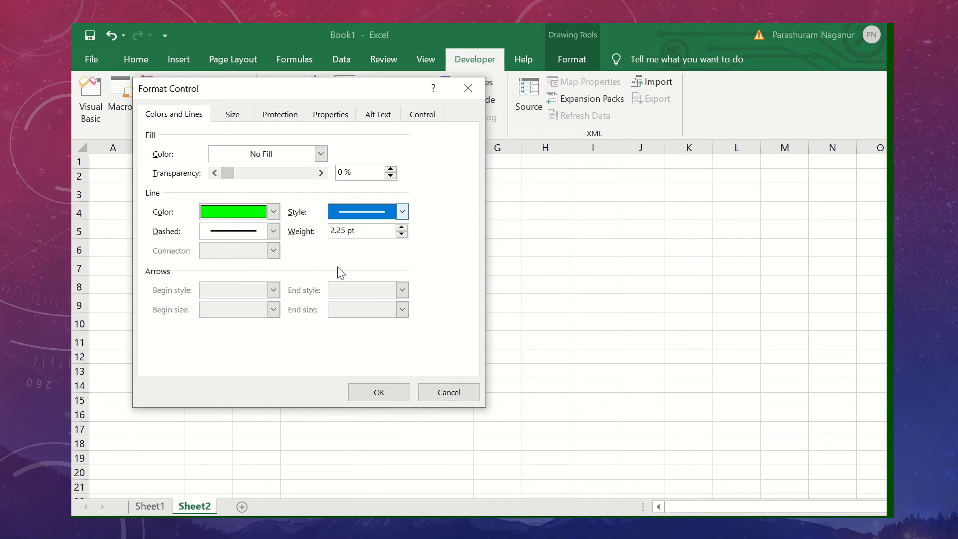
Step: Fill the Study row's check box with light yellow and apply the control formatting
{"action": "left_click", "coordinate": [321, 154]}
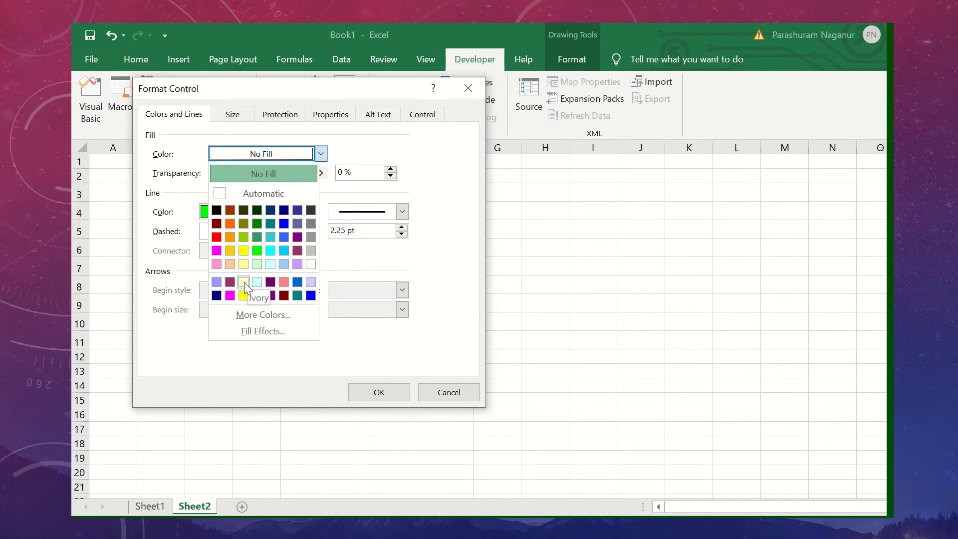
{"action": "left_click", "coordinate": [243, 265]}
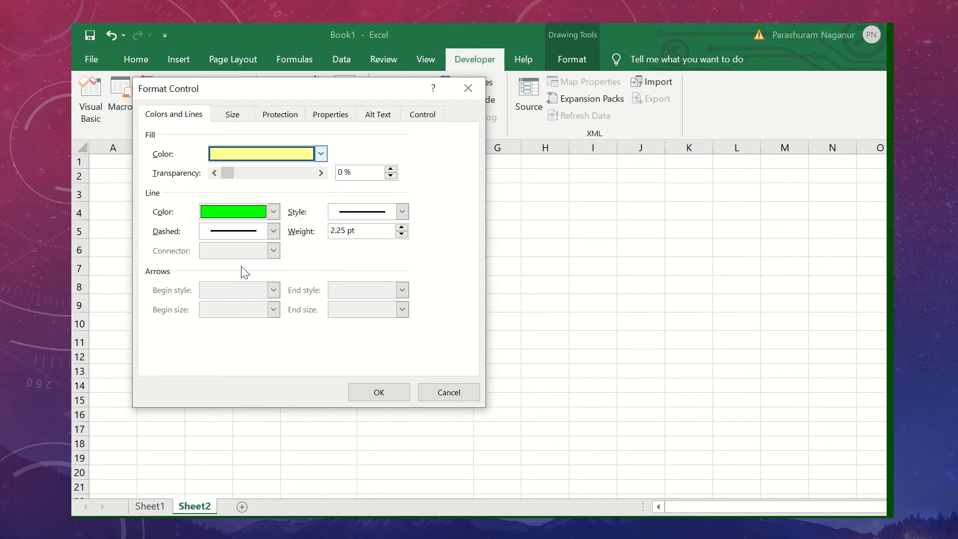
{"action": "left_click", "coordinate": [378, 392]}
{"action": "left_click", "coordinate": [449, 264]}
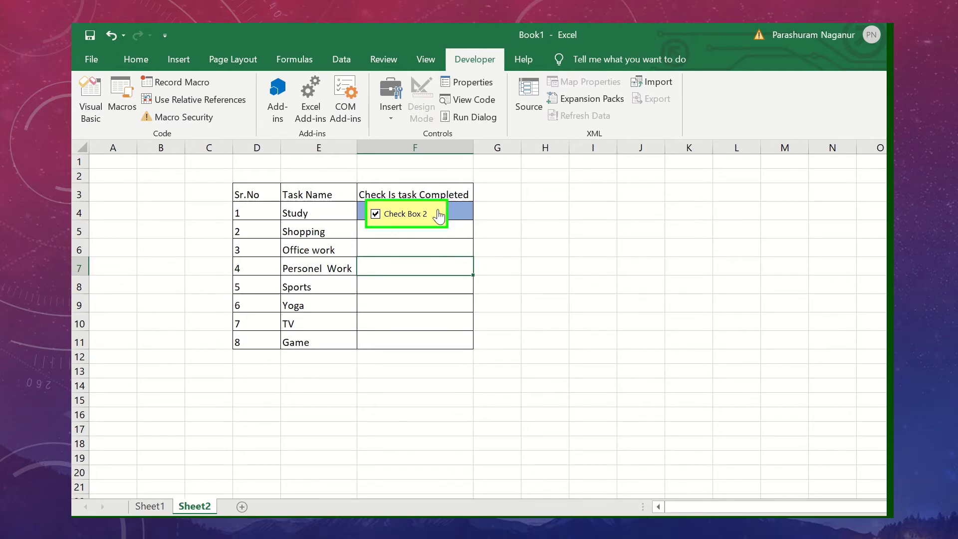
Step: Set the outline weight of the Study row's check box to 1 pt
{"action": "left_click", "coordinate": [438, 216]}
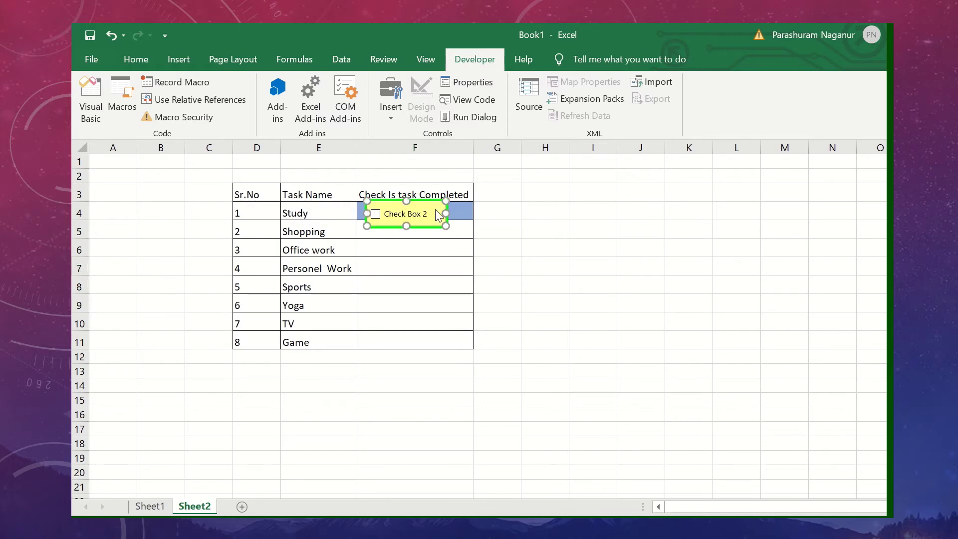
{"action": "right_click", "coordinate": [436, 210]}
{"action": "left_click", "coordinate": [480, 353]}
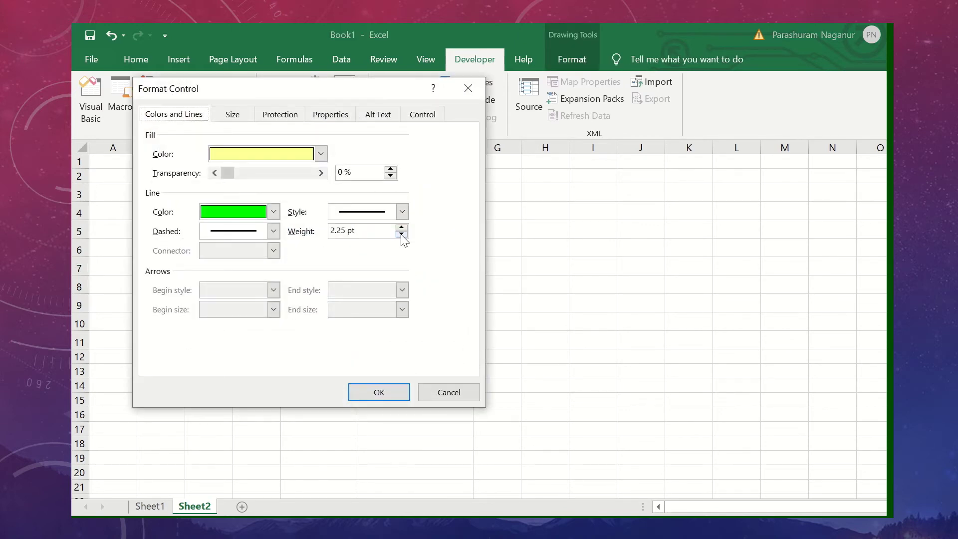
{"action": "left_click", "coordinate": [402, 234]}
{"action": "left_click", "coordinate": [402, 234]}
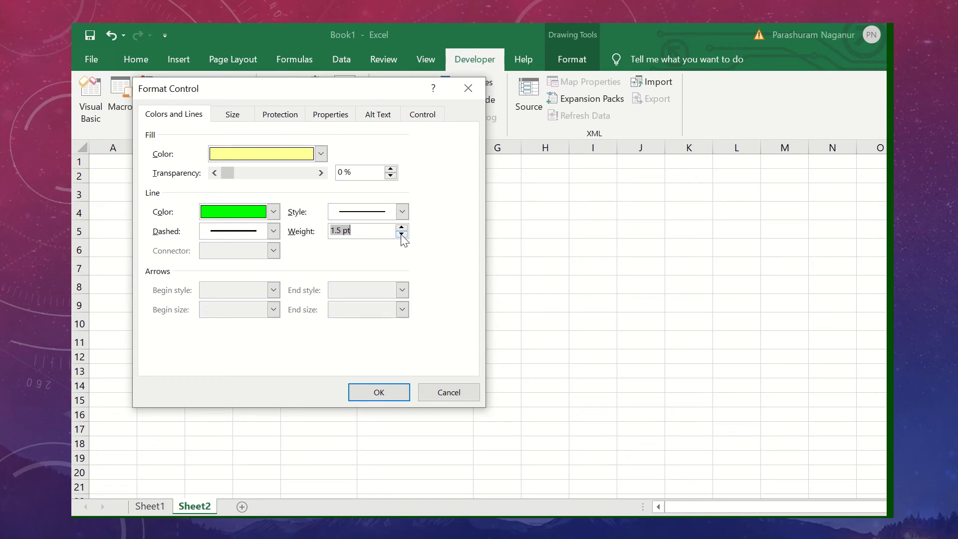
{"action": "left_click", "coordinate": [402, 234]}
{"action": "left_click", "coordinate": [402, 234]}
{"action": "left_click", "coordinate": [388, 394]}
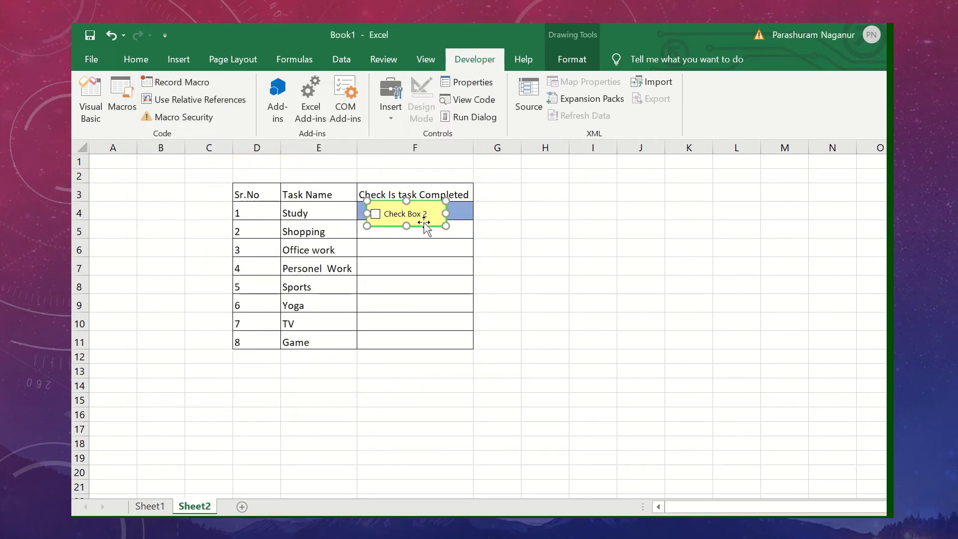
Step: Reduce the outline weight of the Study row's check box by one more increment in its control formatting
{"action": "right_click", "coordinate": [426, 224]}
{"action": "left_click", "coordinate": [402, 206]}
{"action": "right_click", "coordinate": [402, 205]}
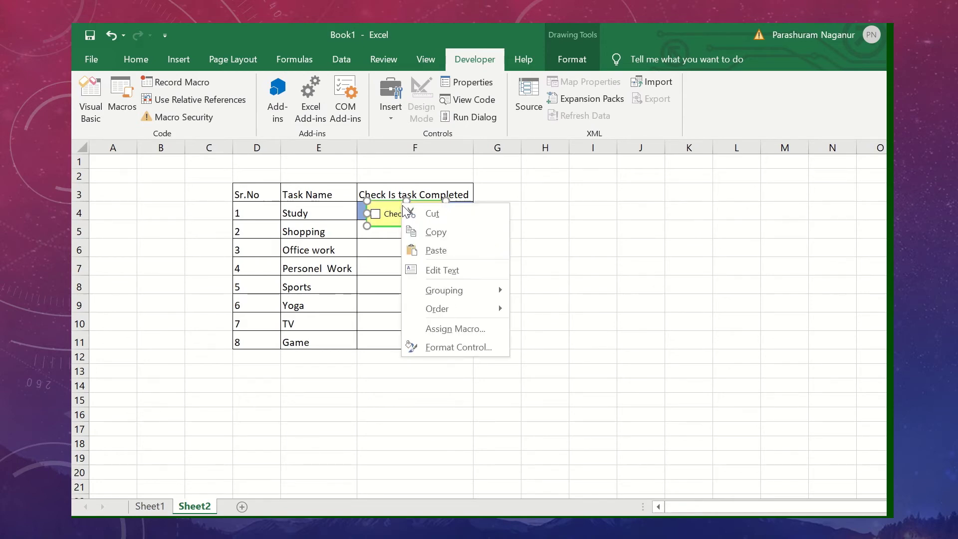
{"action": "left_click", "coordinate": [438, 345]}
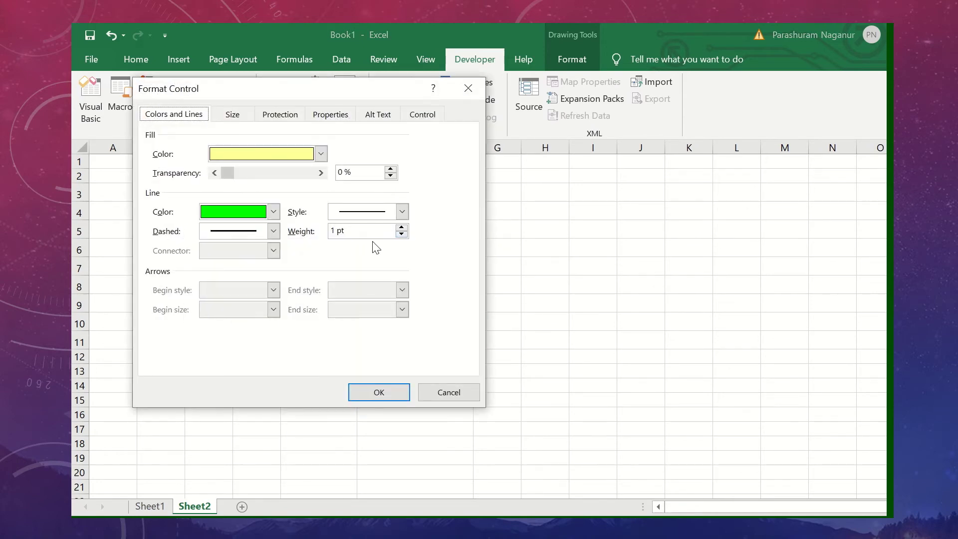
{"action": "left_click", "coordinate": [401, 234]}
{"action": "left_click", "coordinate": [392, 391]}
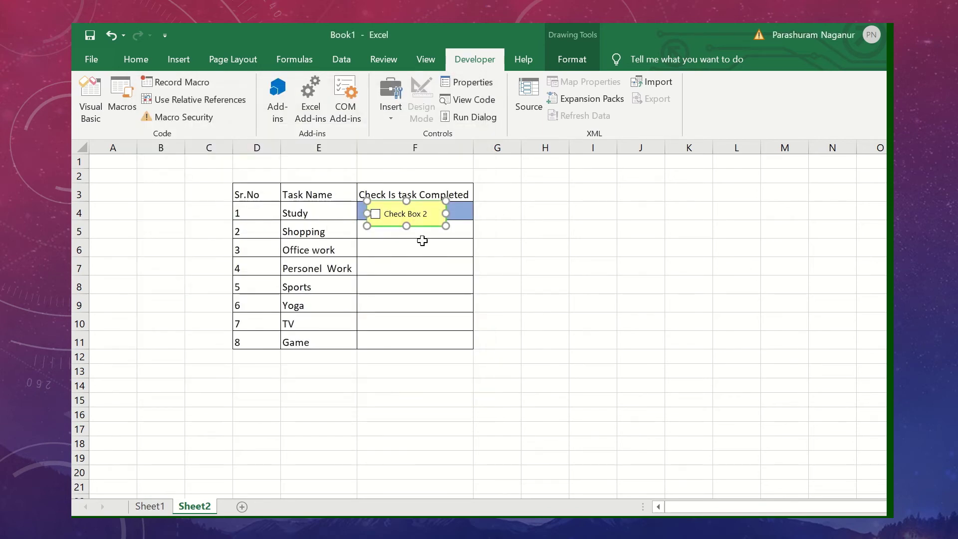
{"action": "left_click", "coordinate": [415, 244]}
Step: Tick the Study row's check box and shrink it to fit within the height of cell F4
{"action": "left_click", "coordinate": [433, 222]}
{"action": "left_click", "coordinate": [440, 221]}
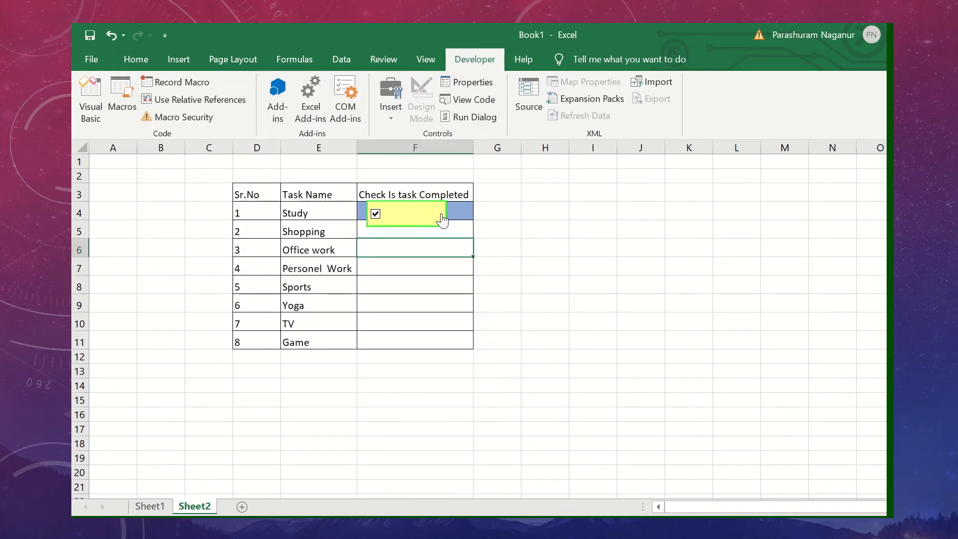
{"action": "left_click", "coordinate": [443, 216]}
{"action": "left_click", "coordinate": [445, 223]}
{"action": "left_click", "coordinate": [442, 196]}
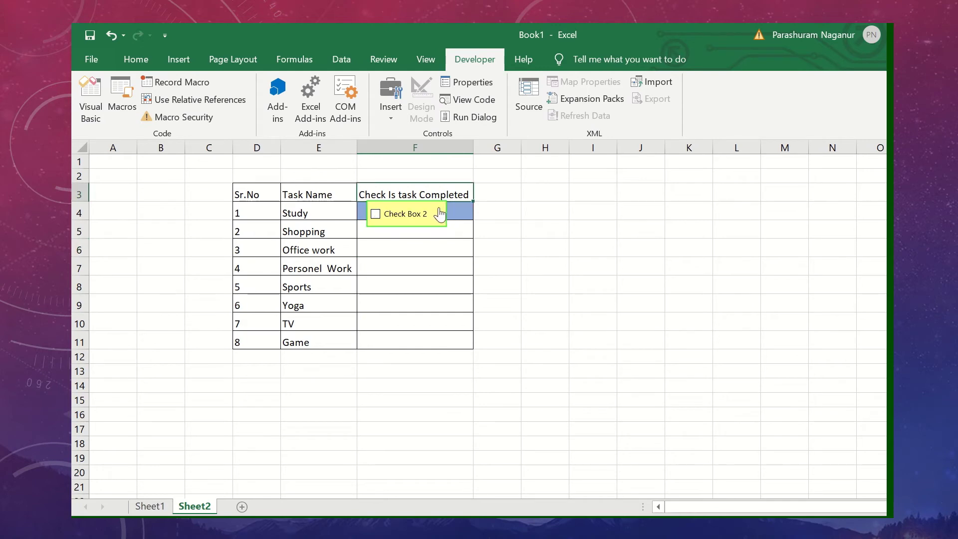
{"action": "left_click", "coordinate": [438, 214]}
{"action": "right_click", "coordinate": [441, 213]}
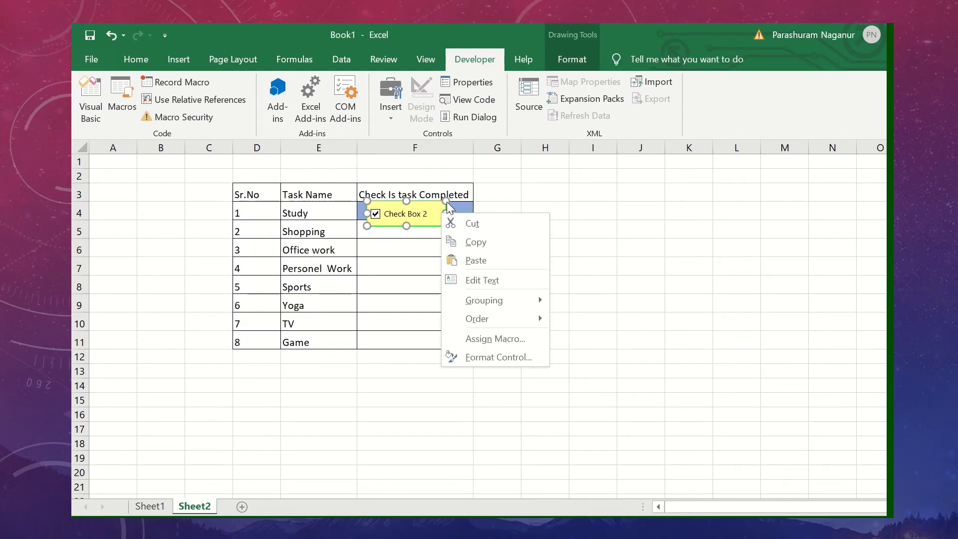
{"action": "left_click", "coordinate": [445, 201]}
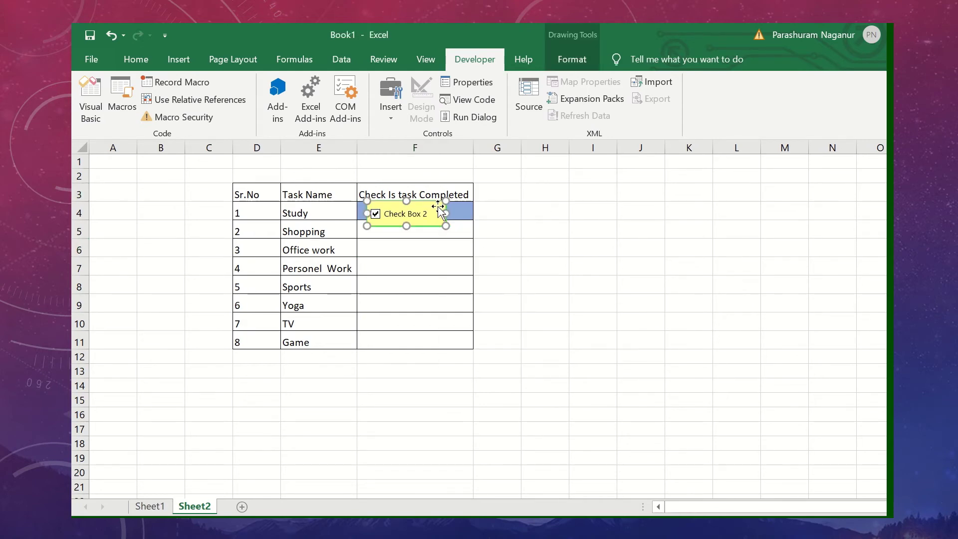
{"action": "left_click_drag", "start_coordinate": [443, 203], "coordinate": [419, 203]}
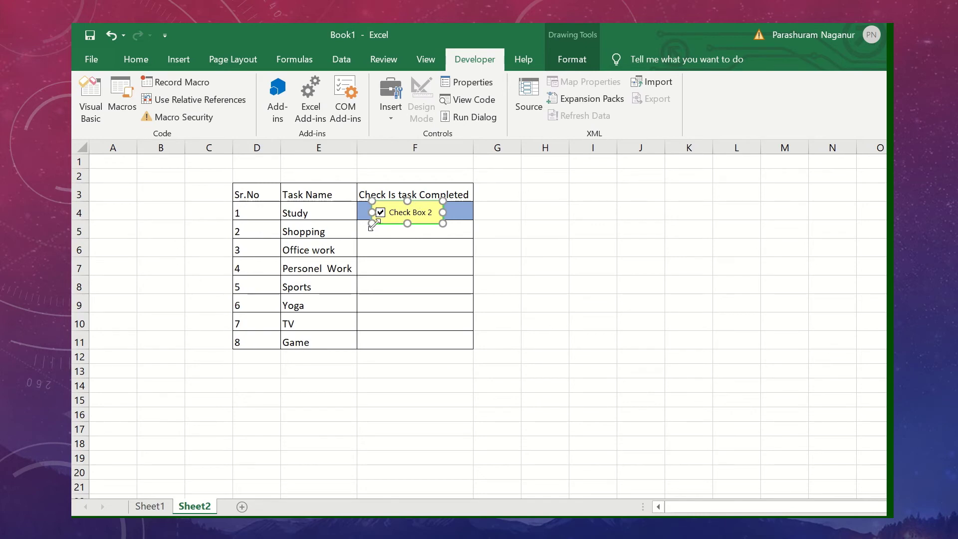
{"action": "left_click_drag", "start_coordinate": [371, 224], "coordinate": [378, 220]}
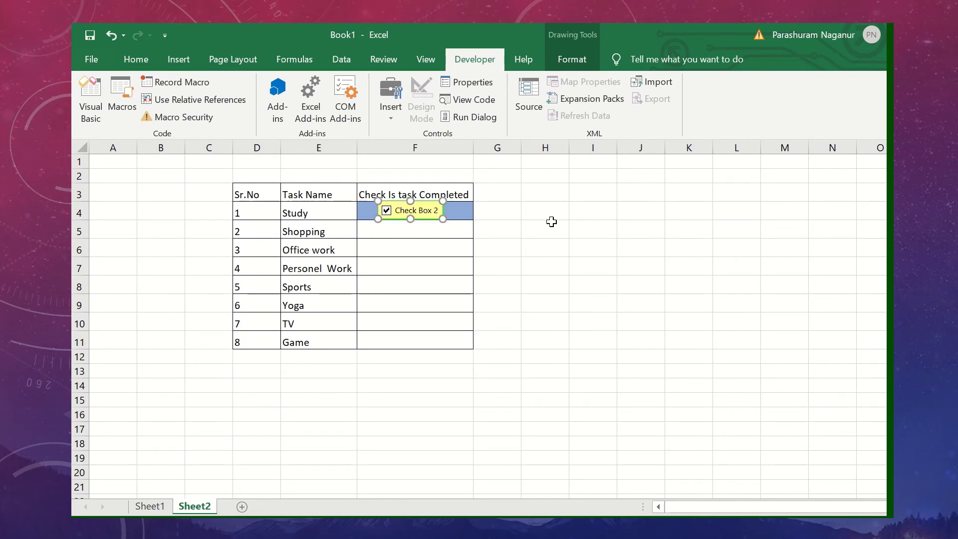
{"action": "left_click", "coordinate": [549, 225]}
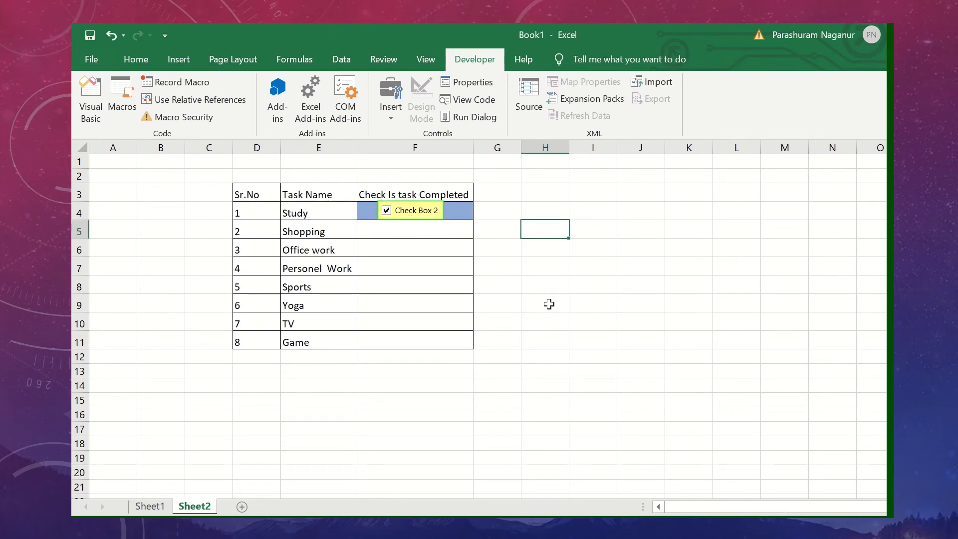
Step: Clear the Study row's check box and narrow it slightly so it ends right after its label
{"action": "left_click", "coordinate": [442, 211]}
{"action": "left_click", "coordinate": [442, 218]}
{"action": "left_click", "coordinate": [443, 207]}
{"action": "left_click", "coordinate": [449, 212]}
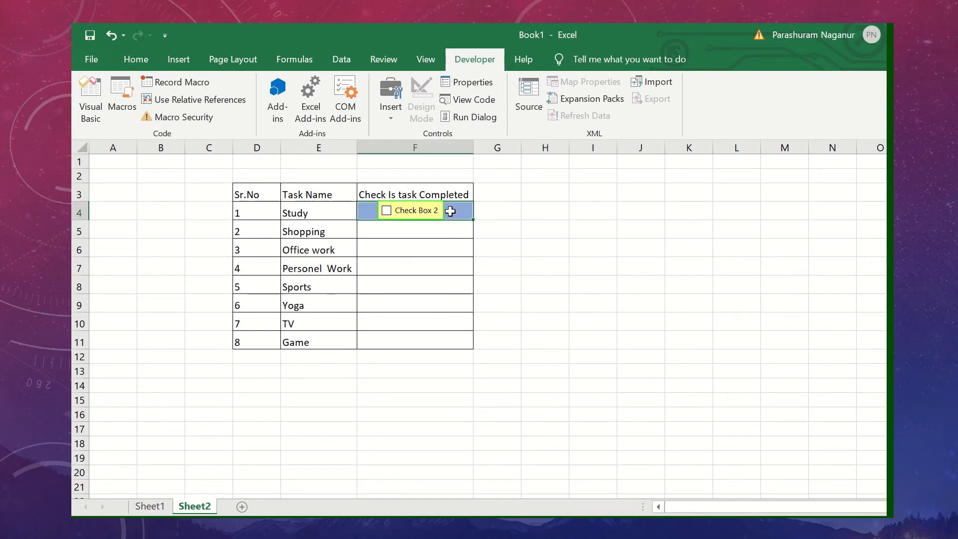
{"action": "right_click", "coordinate": [440, 210]}
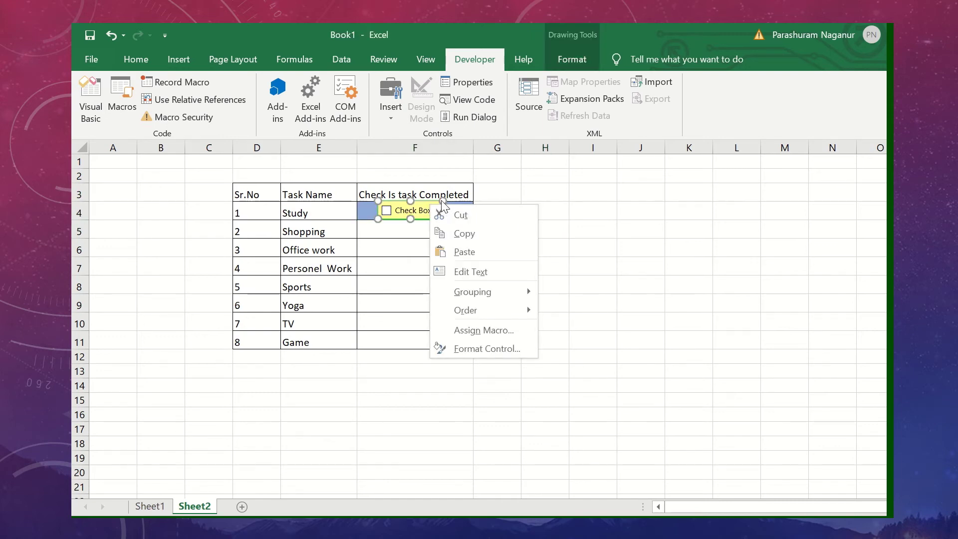
{"action": "key", "text": "Escape"}
{"action": "key", "text": "Delete"}
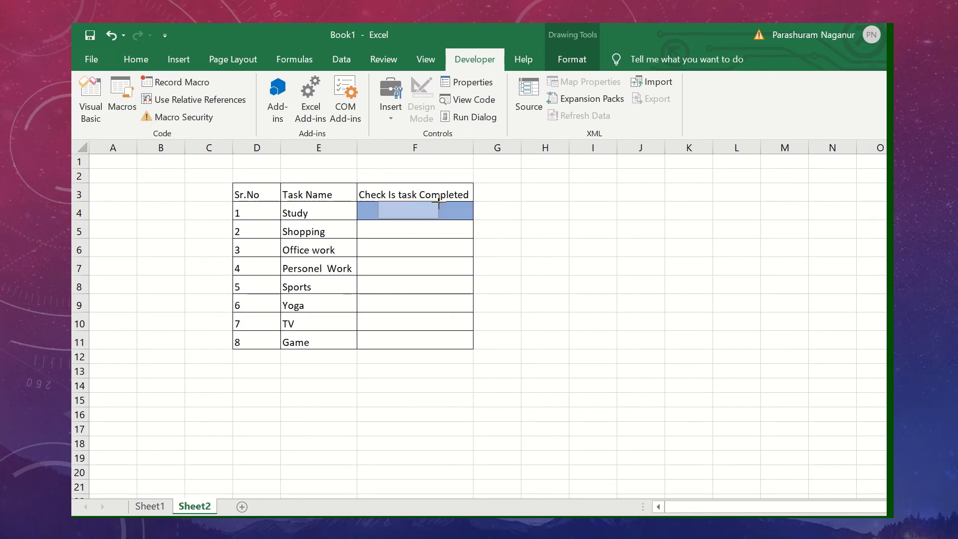
{"action": "key", "text": "ctrl+z"}
{"action": "left_click", "coordinate": [542, 243]}
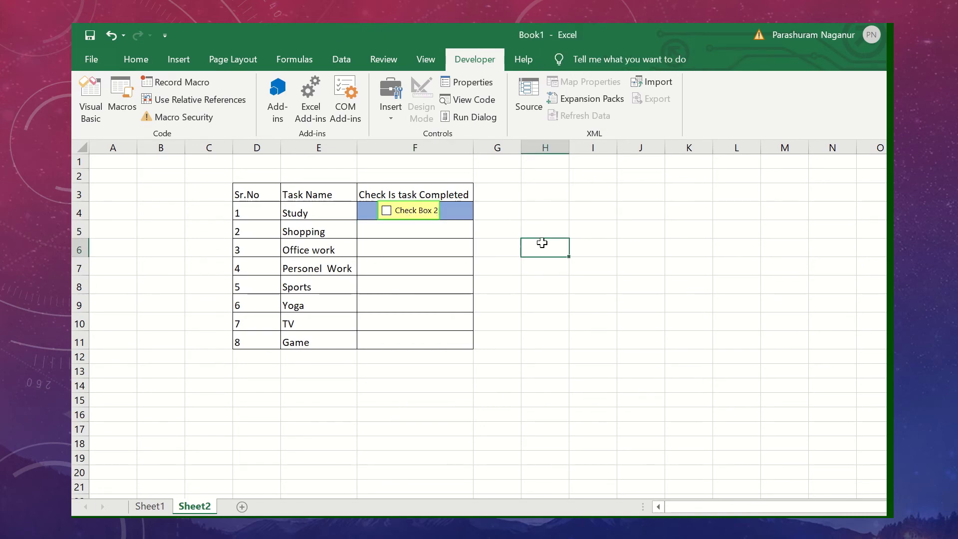
Step: Increase the height of rows 4 to 11 equally so each row has room for a check box
{"action": "left_click_drag", "start_coordinate": [81, 214], "coordinate": [88, 351]}
{"action": "left_click", "coordinate": [398, 253]}
{"action": "left_click", "coordinate": [435, 231]}
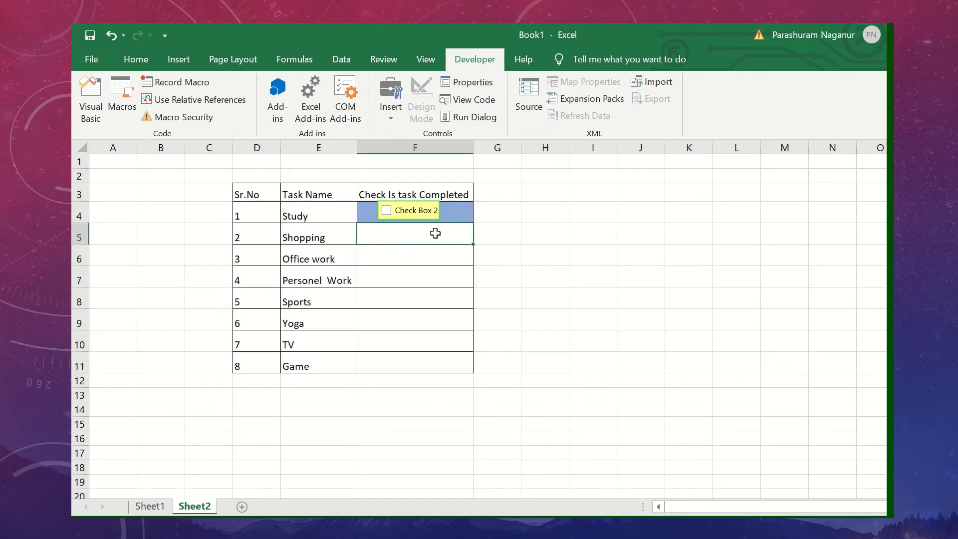
Step: Fill cell F4 with its check box and blue background down through F11 for all the remaining tasks
{"action": "left_click", "coordinate": [456, 213]}
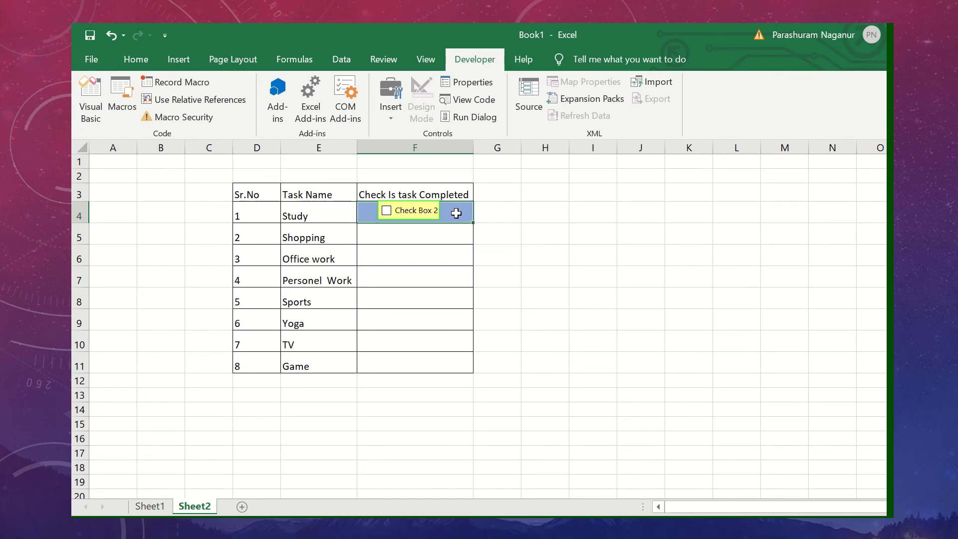
{"action": "key", "text": "shift+Down"}
{"action": "key", "text": "shift+Down"}
{"action": "key", "text": "shift+Down"}
{"action": "key", "text": "shift+Down"}
{"action": "key", "text": "shift+Down"}
{"action": "key", "text": "shift+Down"}
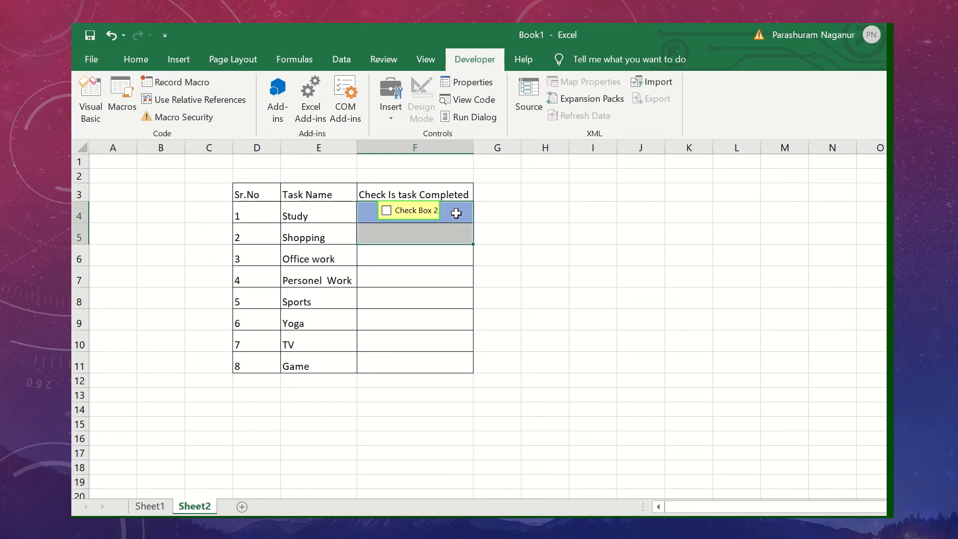
{"action": "key", "text": "shift+Down"}
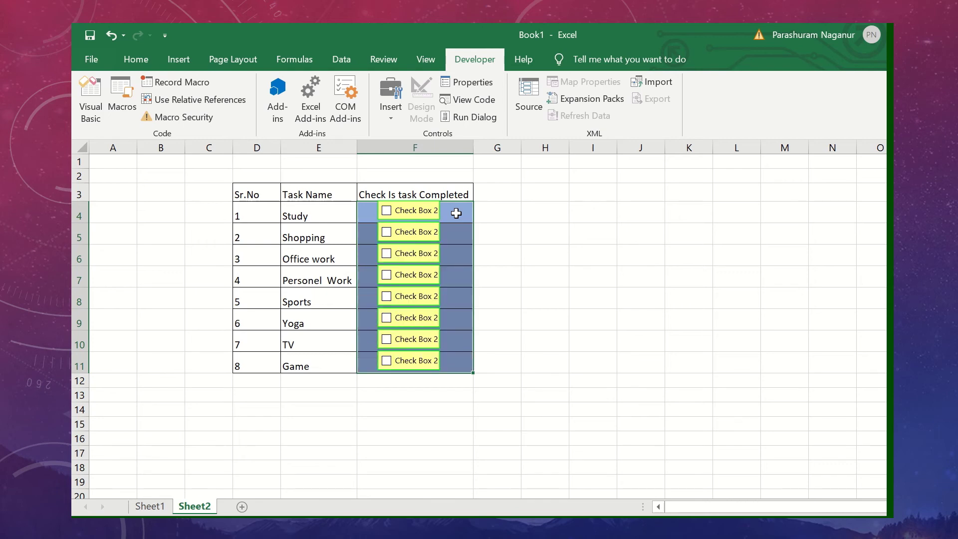
{"action": "left_click", "coordinate": [740, 283]}
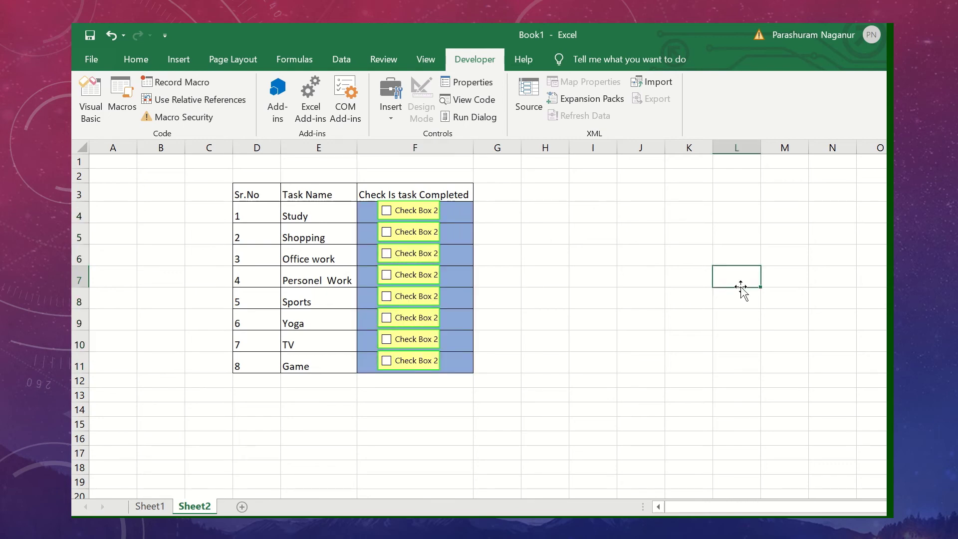
Step: Tick the check boxes in the Study and Shopping rows to mark both tasks as completed
{"action": "left_click", "coordinate": [386, 211]}
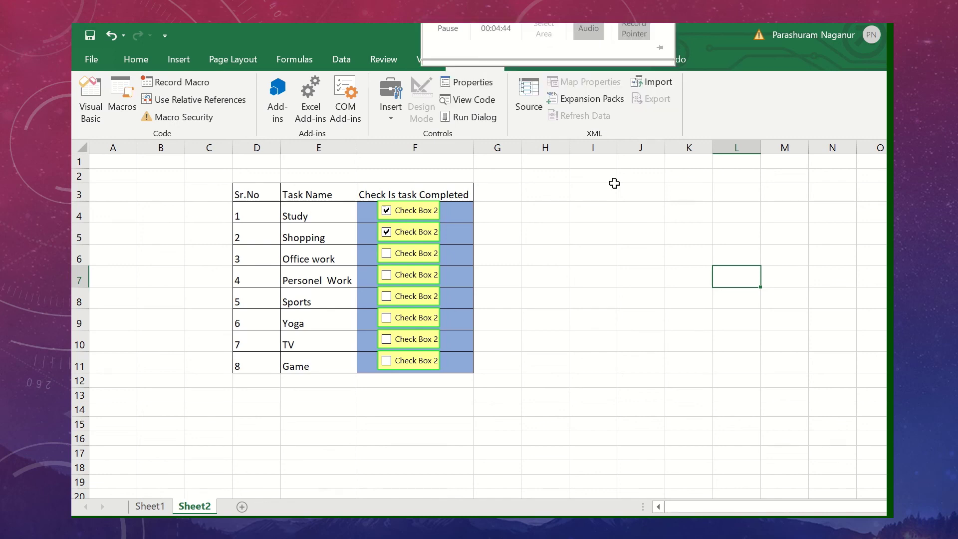
{"action": "mouse_move", "coordinate": [503, 37]}
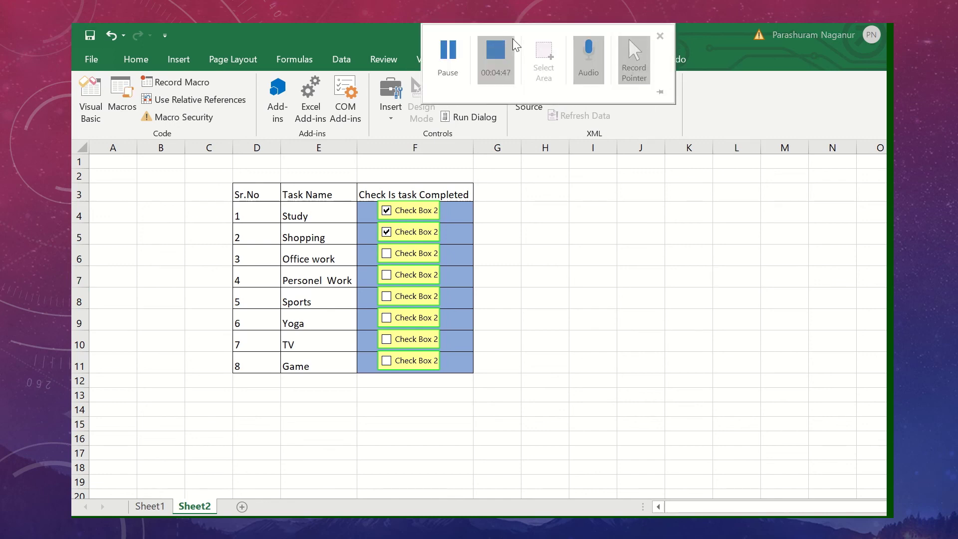
{"action": "left_click", "coordinate": [497, 51]}
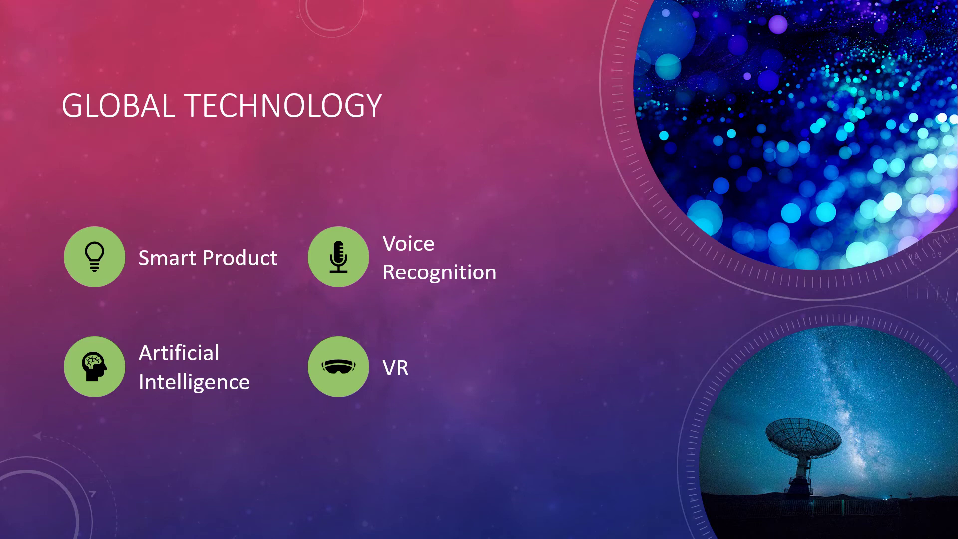
{"action": "key", "text": "Right"}
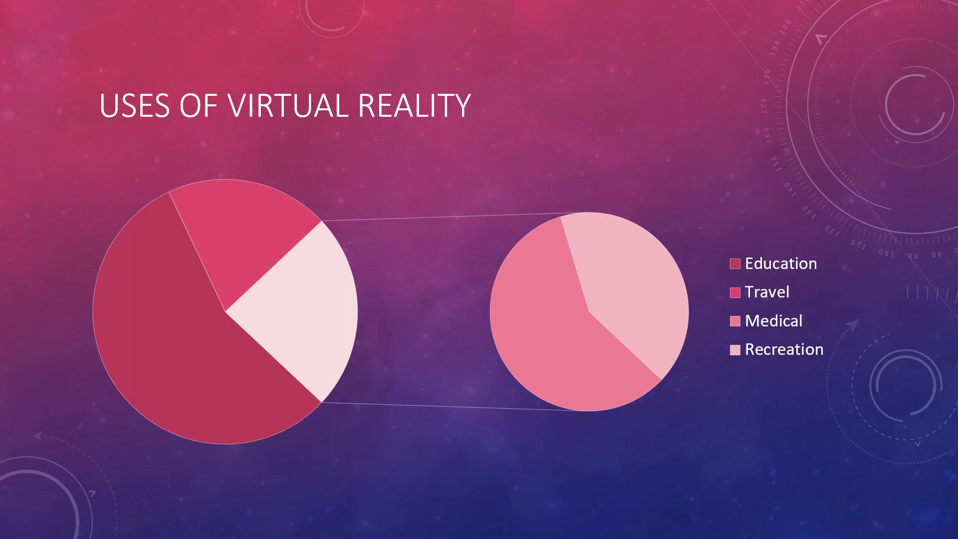
{"action": "key", "text": "Right"}
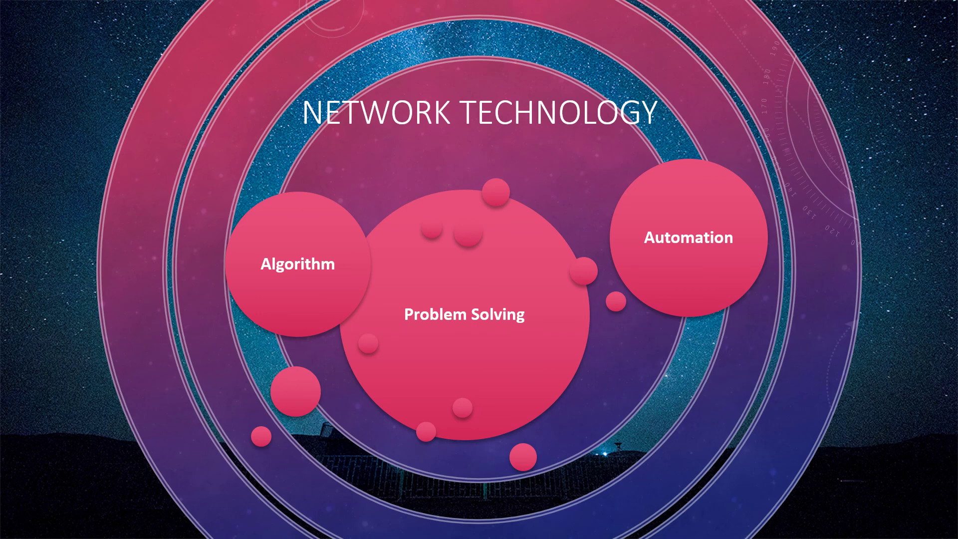
{"action": "key", "text": "Right"}
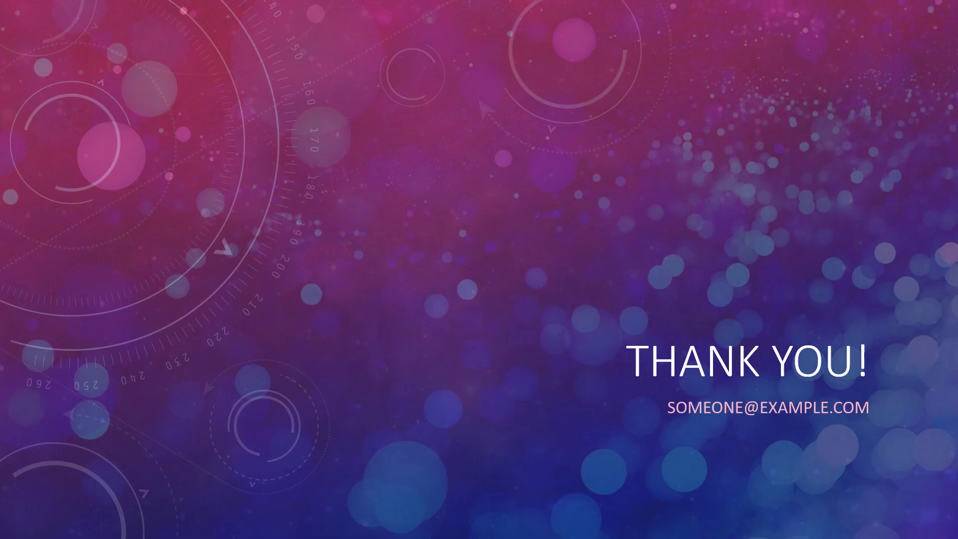